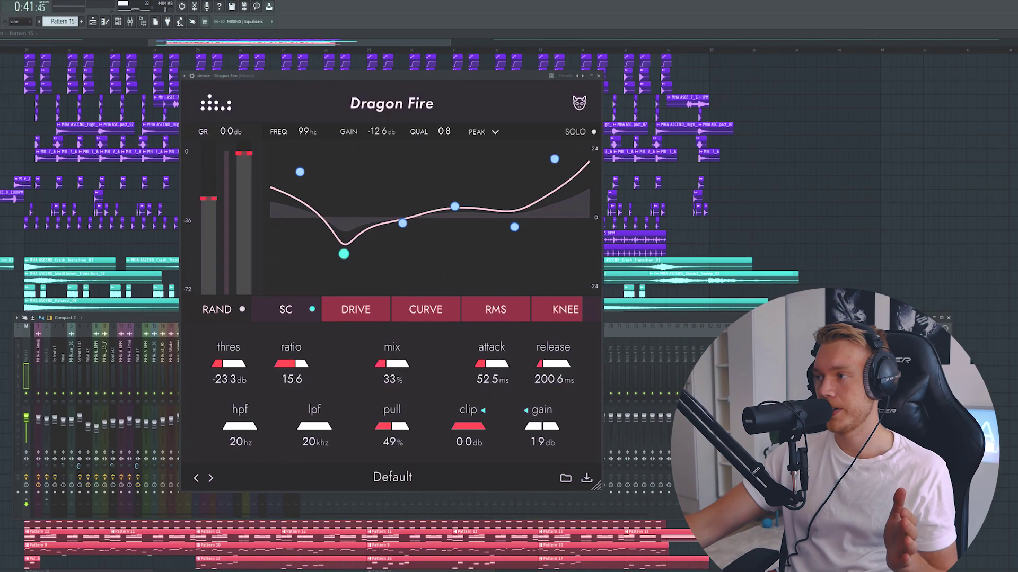
Set Dragon Fire's active low EQ band to 131 Hz at -24 dB with quality 0.2, and adjust the pull amount
{"action": "mouse_move", "coordinate": [383, 80]}
{"action": "left_mouse_down"}
{"action": "mouse_move", "coordinate": [393, 82]}
{"action": "mouse_move", "coordinate": [371, 85]}
{"action": "left_mouse_up"}
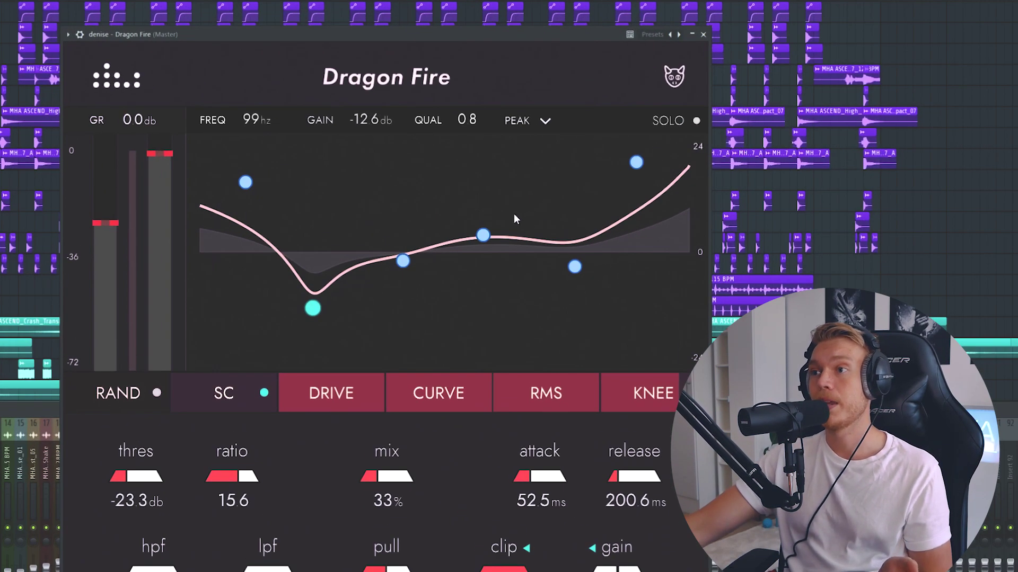
{"action": "left_click", "coordinate": [355, 223]}
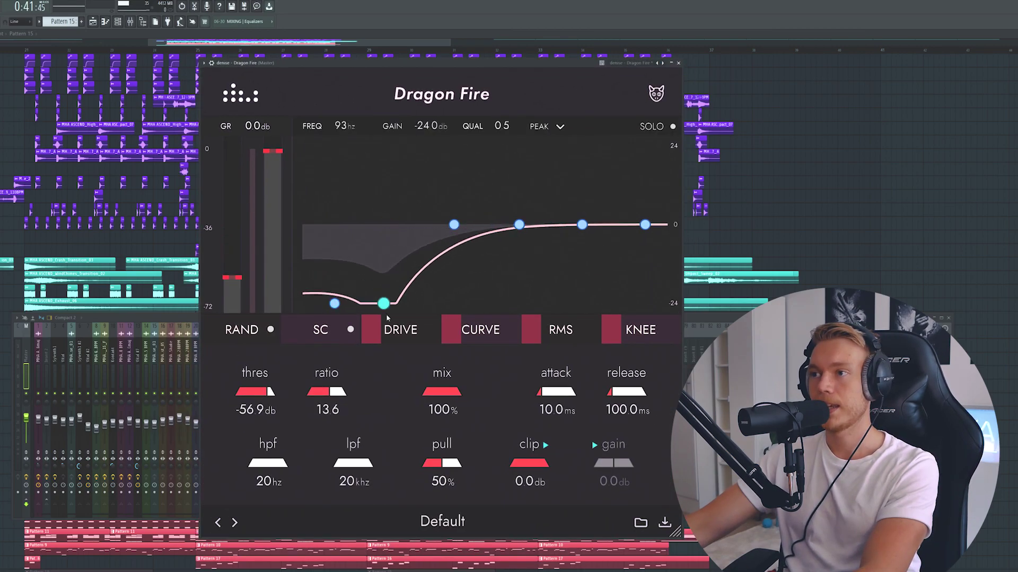
{"action": "left_click_drag", "start_coordinate": [383, 305], "coordinate": [351, 329]}
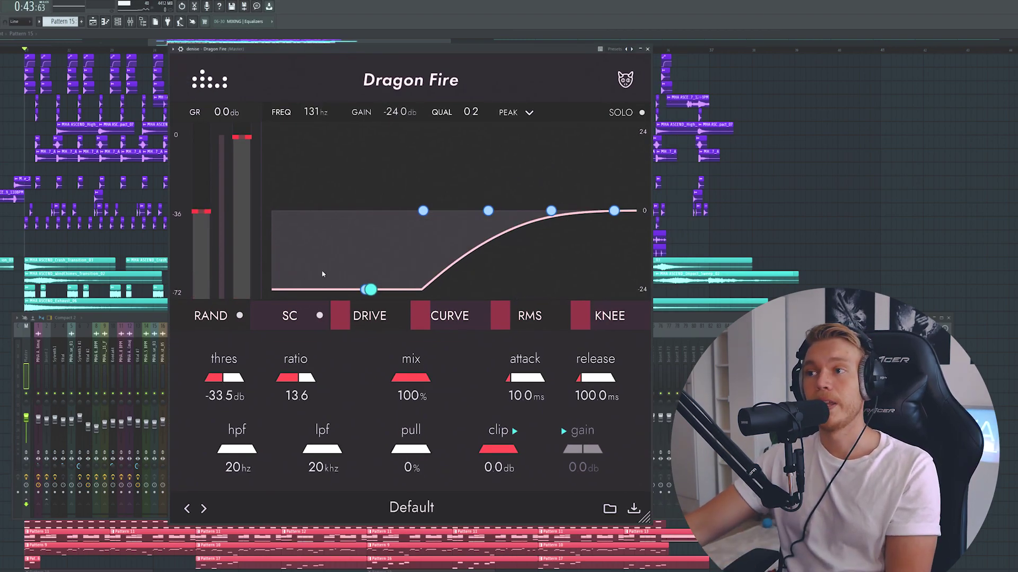
{"action": "mouse_move", "coordinate": [419, 449]}
{"action": "left_mouse_down"}
{"action": "mouse_move", "coordinate": [462, 456]}
{"action": "mouse_move", "coordinate": [382, 456]}
{"action": "mouse_move", "coordinate": [429, 460]}
{"action": "left_mouse_up"}
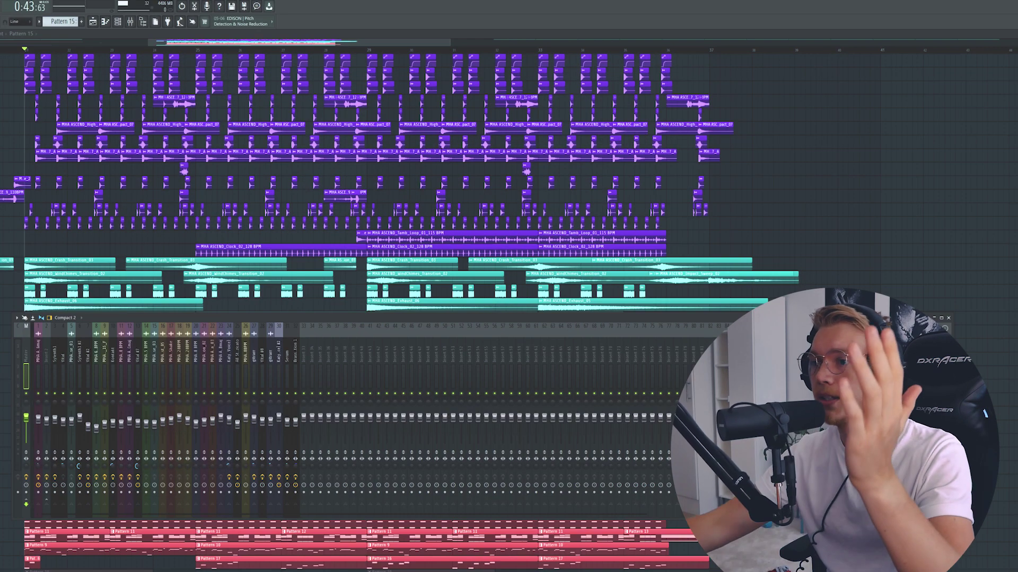
Hide the mixer and play the full arrangement with the acapella on Track 47 from just before the drop
{"action": "key", "text": "F9"}
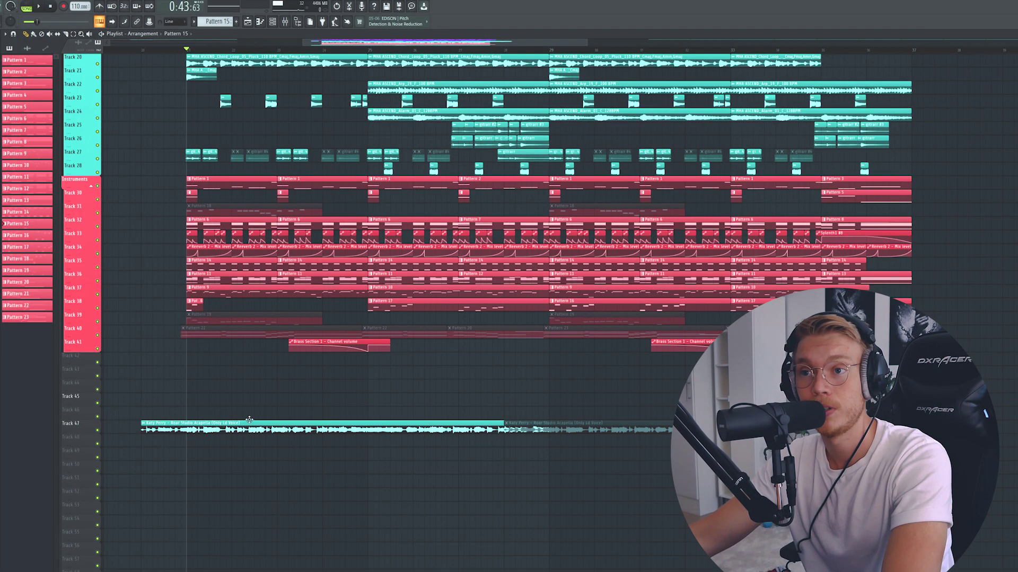
{"action": "scroll", "coordinate": [205, 52], "scroll_direction": "up", "scroll_amount": 5}
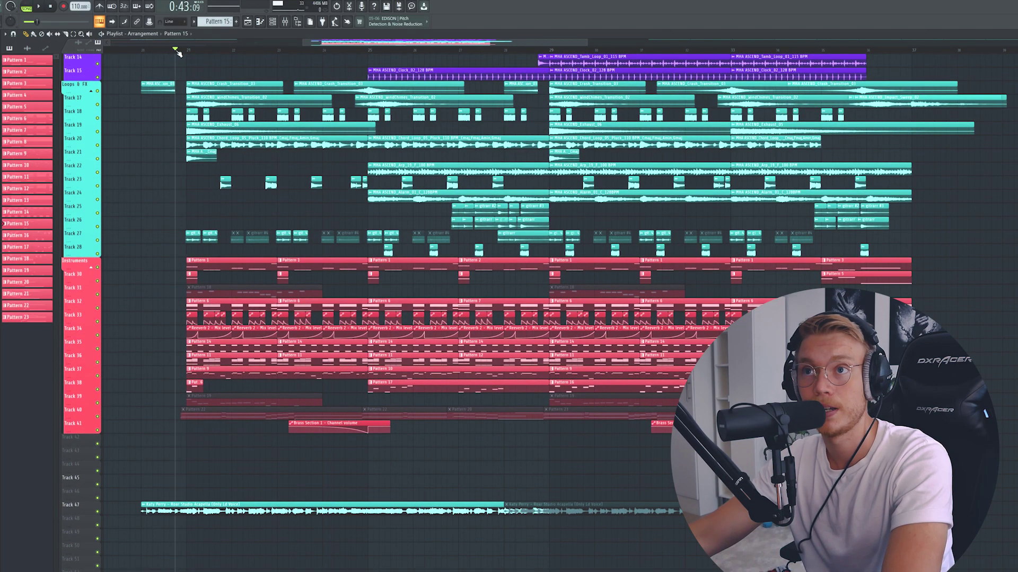
{"action": "scroll", "coordinate": [173, 334], "scroll_direction": "up", "scroll_amount": 5}
{"action": "scroll", "coordinate": [173, 341], "scroll_direction": "down", "scroll_amount": 6}
{"action": "key", "text": "space"}
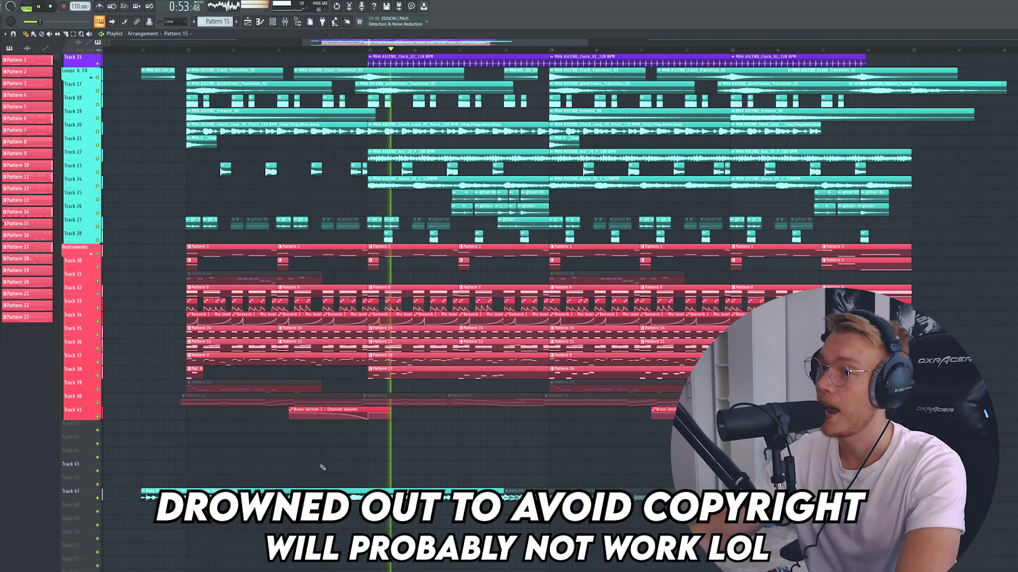
{"action": "key", "text": "space"}
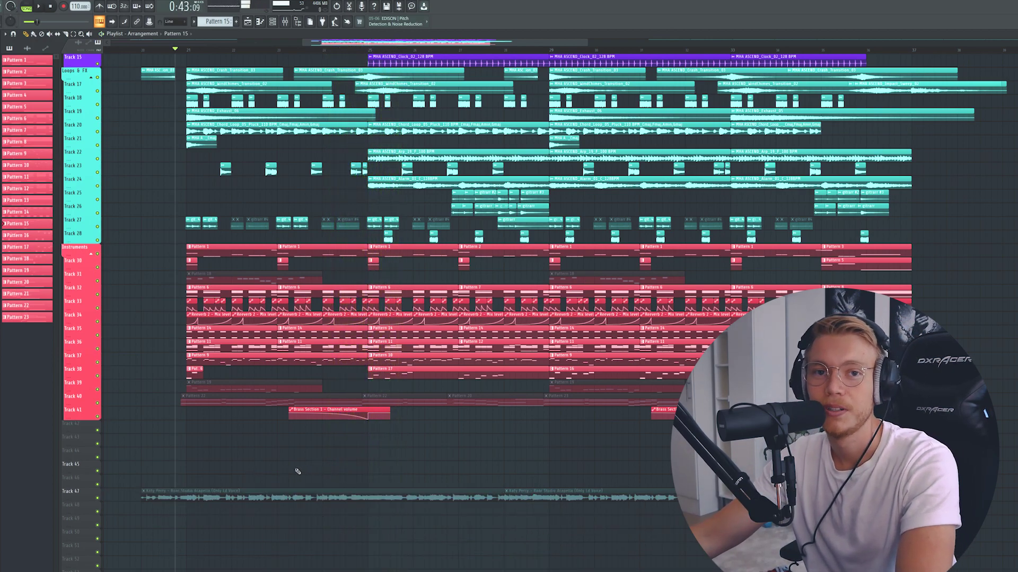
Isolate the Drums group by muting the Loops & FX and Instruments groups, then restore all groups
{"action": "scroll", "coordinate": [297, 471], "scroll_direction": "up", "scroll_amount": 3}
{"action": "scroll", "coordinate": [166, 418], "scroll_direction": "up", "scroll_amount": 2}
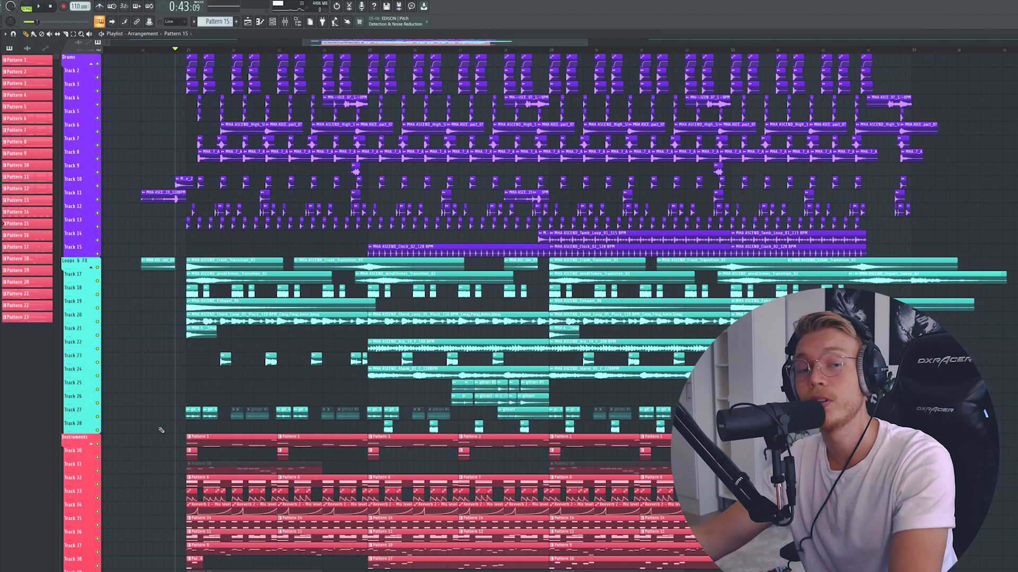
{"action": "left_click", "coordinate": [163, 49]}
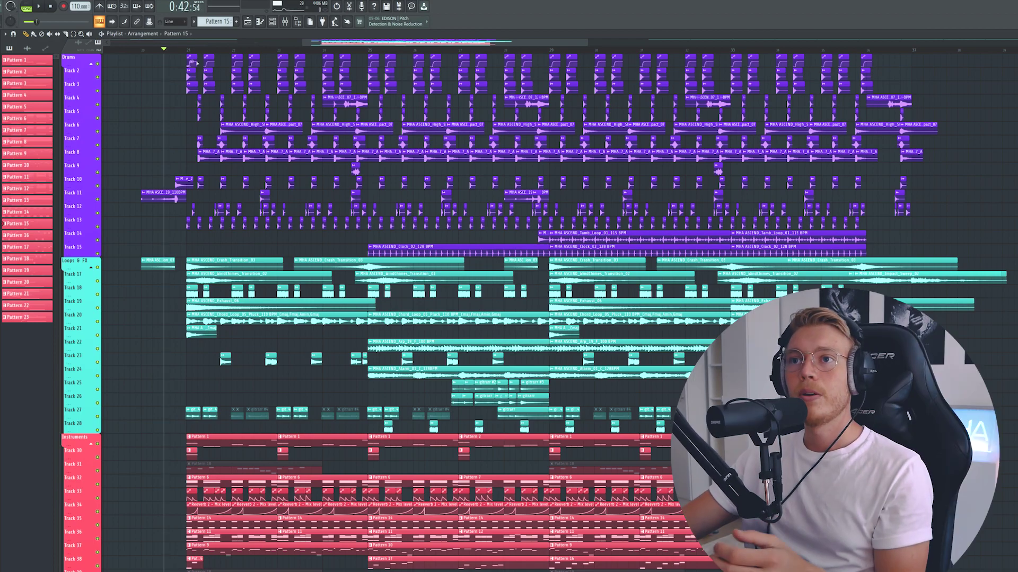
{"action": "left_click", "coordinate": [98, 64], "text": "ctrl"}
{"action": "left_click_drag", "start_coordinate": [99, 74], "coordinate": [106, 339]}
{"action": "scroll", "coordinate": [122, 132], "scroll_direction": "up", "scroll_amount": 2}
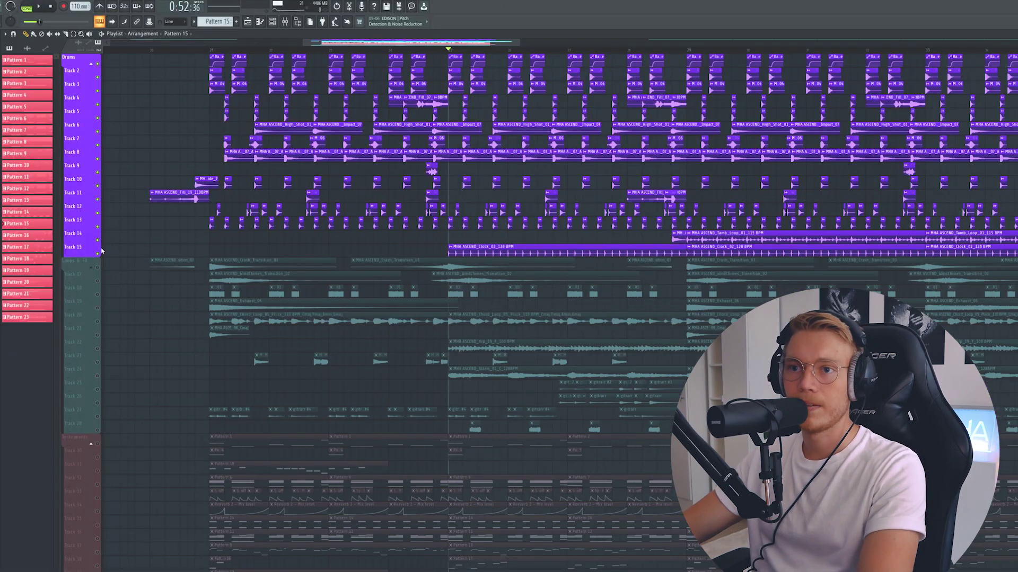
{"action": "right_click", "coordinate": [97, 249]}
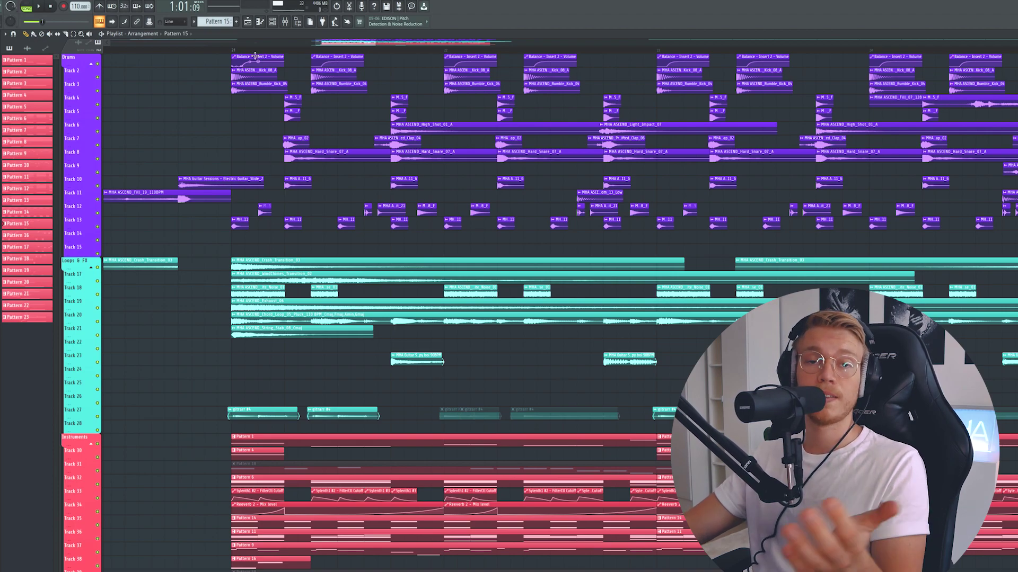
Audition the soloed Chord_Loop_05_Pluck loop on Track 20 and stop playback
{"action": "scroll", "coordinate": [306, 45], "scroll_direction": "down", "scroll_amount": 1}
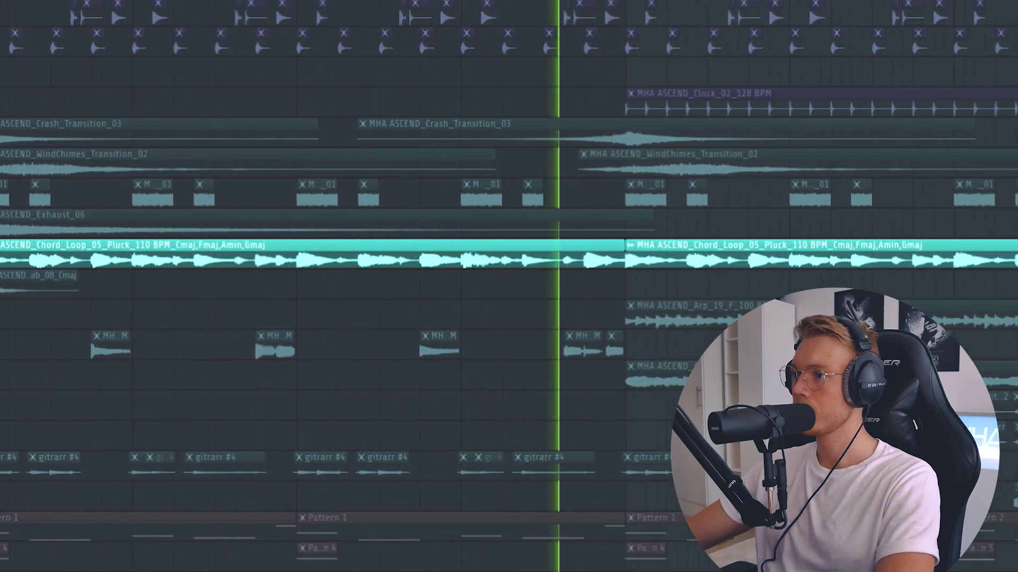
{"action": "key", "text": "space"}
{"action": "scroll", "coordinate": [434, 47], "scroll_direction": "down", "scroll_amount": 2}
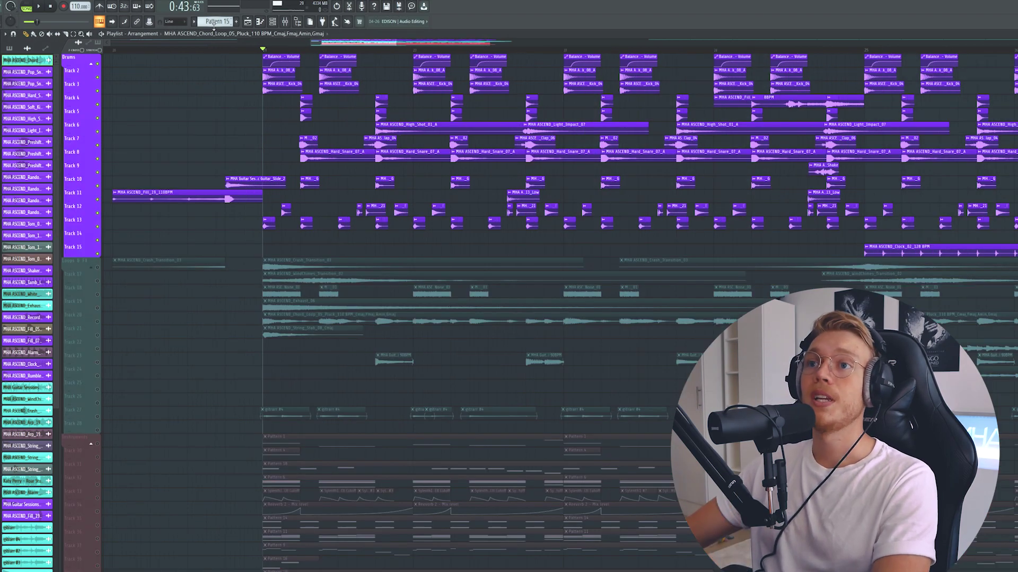
Solo the Soft_Kick_08_A layer on Track 2 and the Rumble_Kick_04 layer on Track 3 in turn
{"action": "scroll", "coordinate": [213, 43], "scroll_direction": "up", "scroll_amount": 5}
{"action": "left_click", "coordinate": [97, 88], "text": "ctrl"}
{"action": "left_click", "coordinate": [98, 77], "text": "ctrl"}
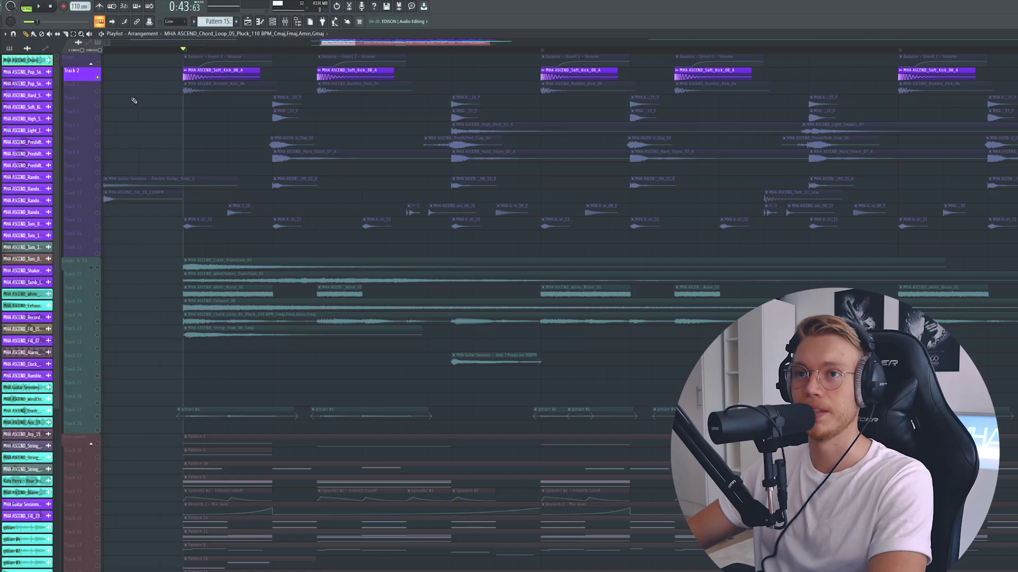
{"action": "left_click", "coordinate": [97, 92], "text": "ctrl"}
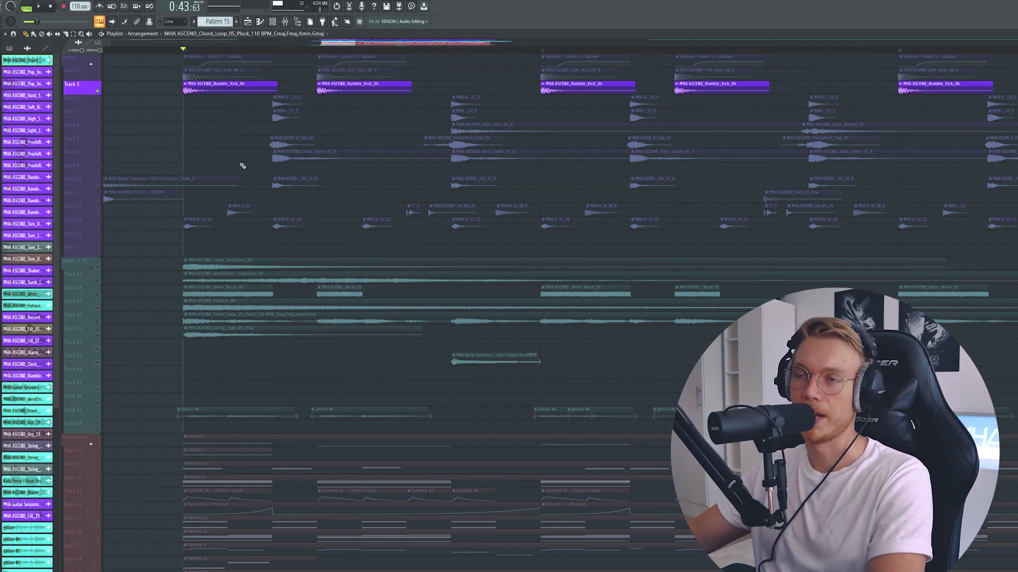
Enlarge the top drum track to inspect the Insert 2 volume automation curve and play it with the kick layers
{"action": "left_click", "coordinate": [181, 78]}
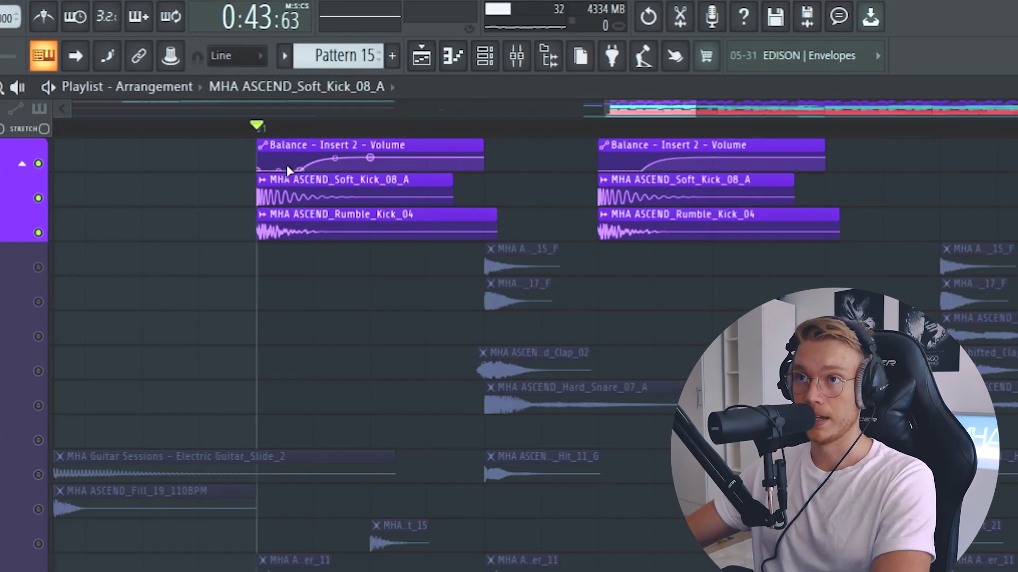
{"action": "left_click_drag", "start_coordinate": [288, 170], "coordinate": [300, 352]}
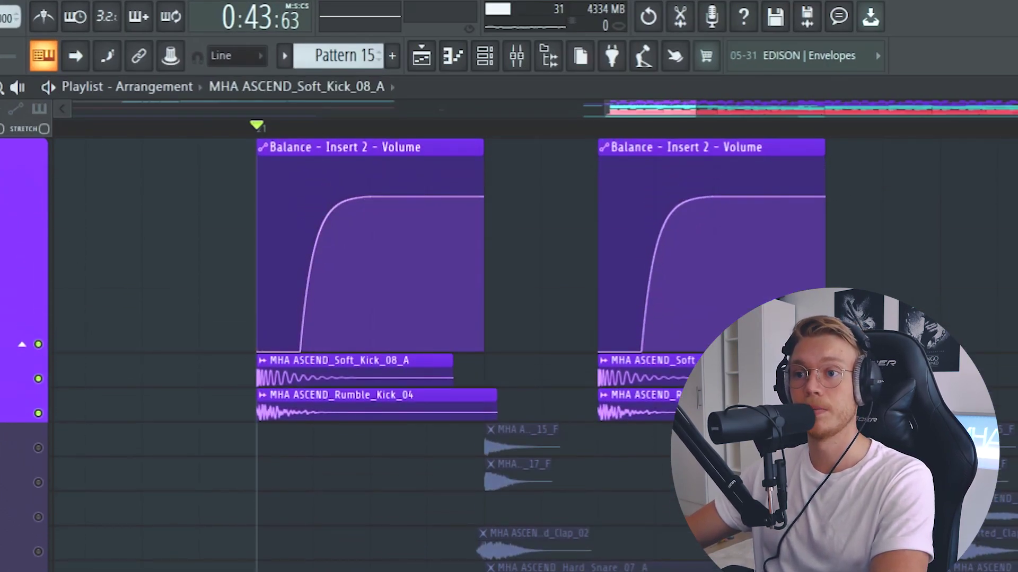
{"action": "key", "text": "space"}
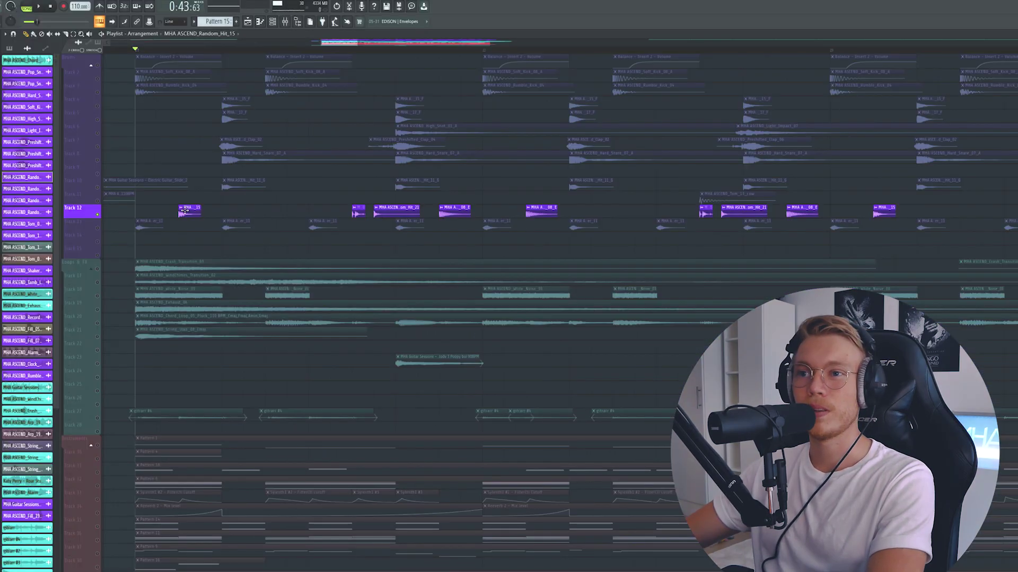
Inspect the Random_Hit_15 sample on soloed Track 12, close its settings and audition the track
{"action": "left_click", "coordinate": [286, 190]}
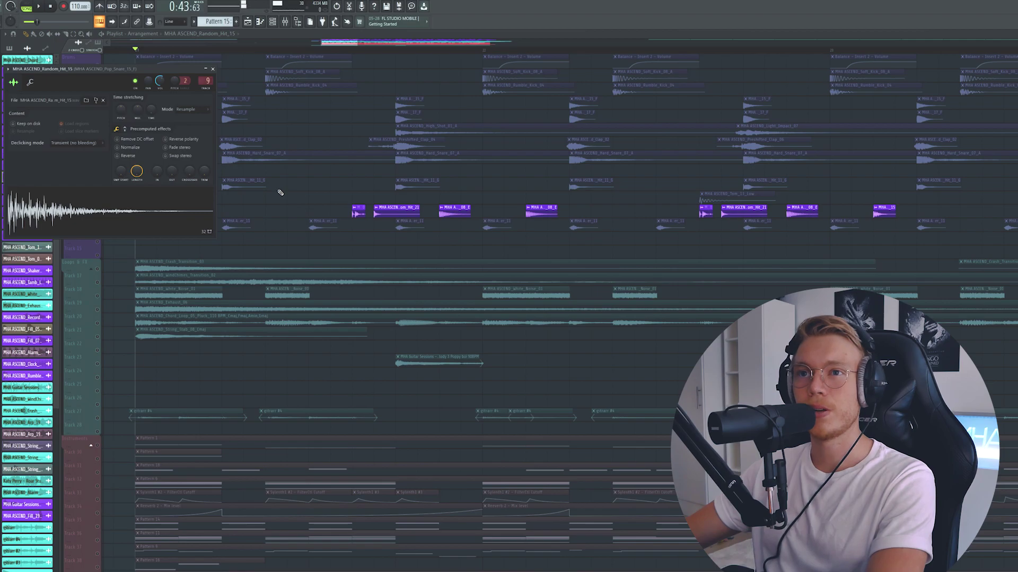
{"action": "key", "text": "Escape"}
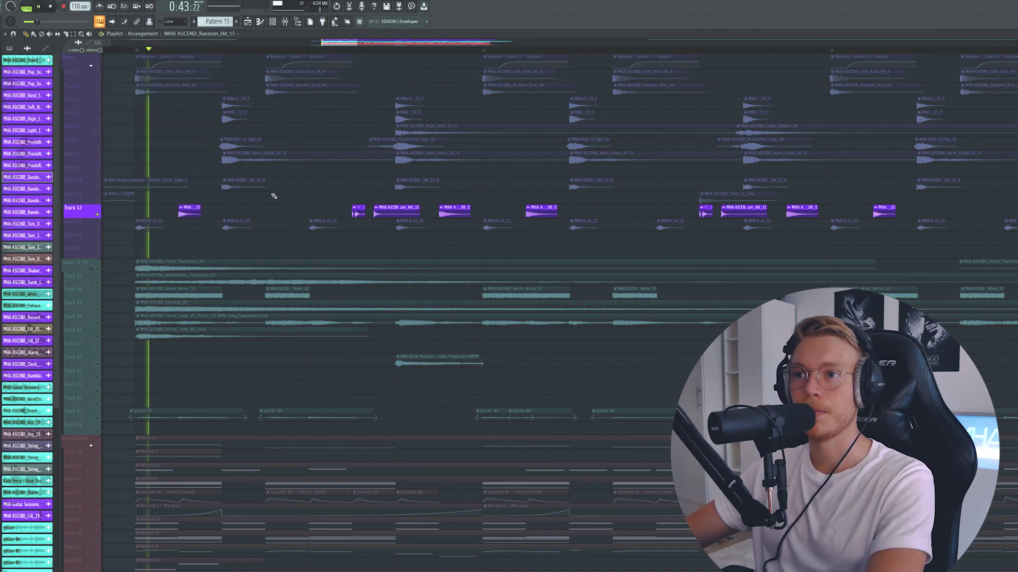
{"action": "key", "text": "space"}
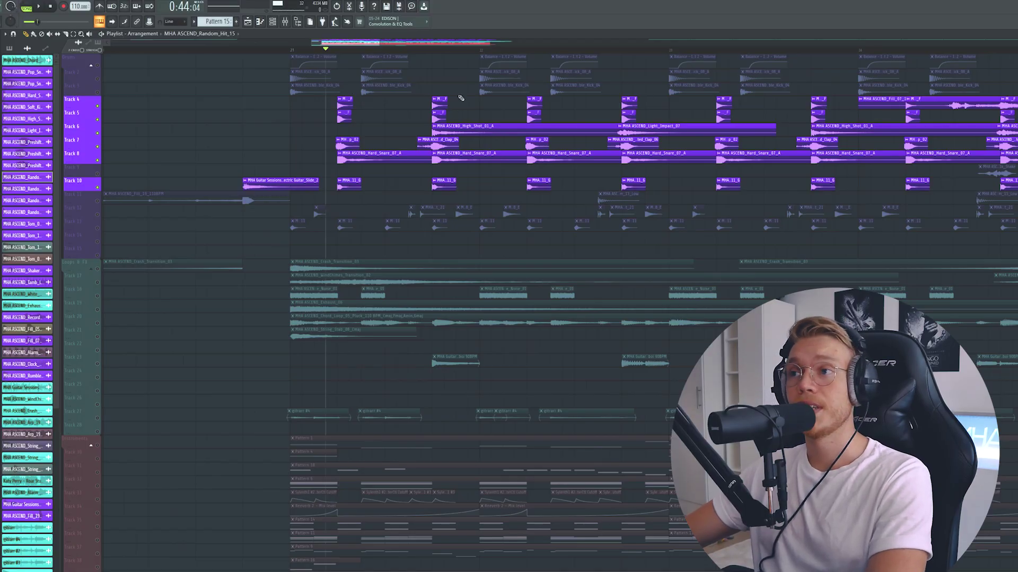
Play the soloed snare, clap and impact layers on Tracks 4 to 8 and 10
{"action": "scroll", "coordinate": [460, 99], "scroll_direction": "right", "scroll_amount": 3}
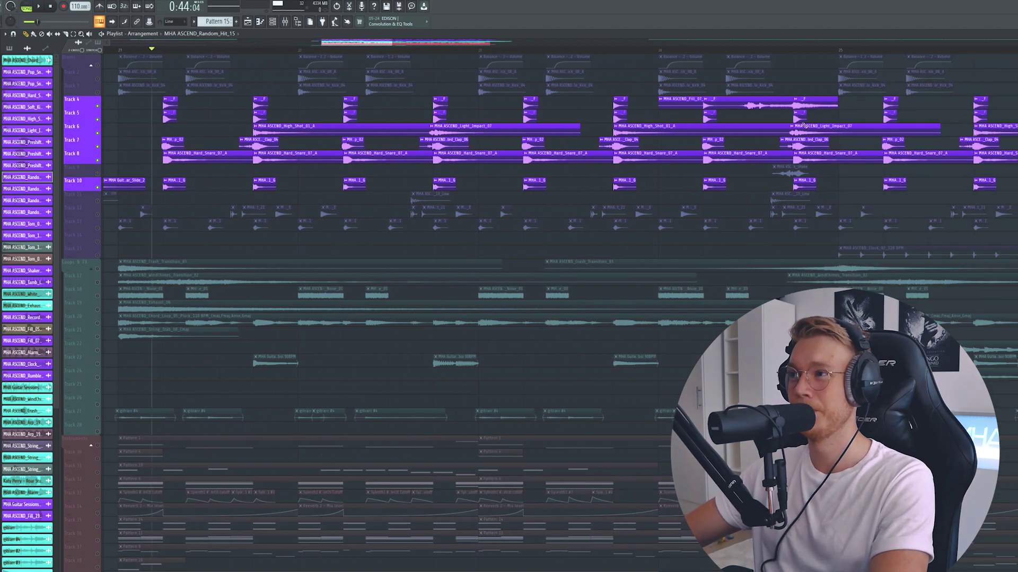
{"action": "key", "text": "space"}
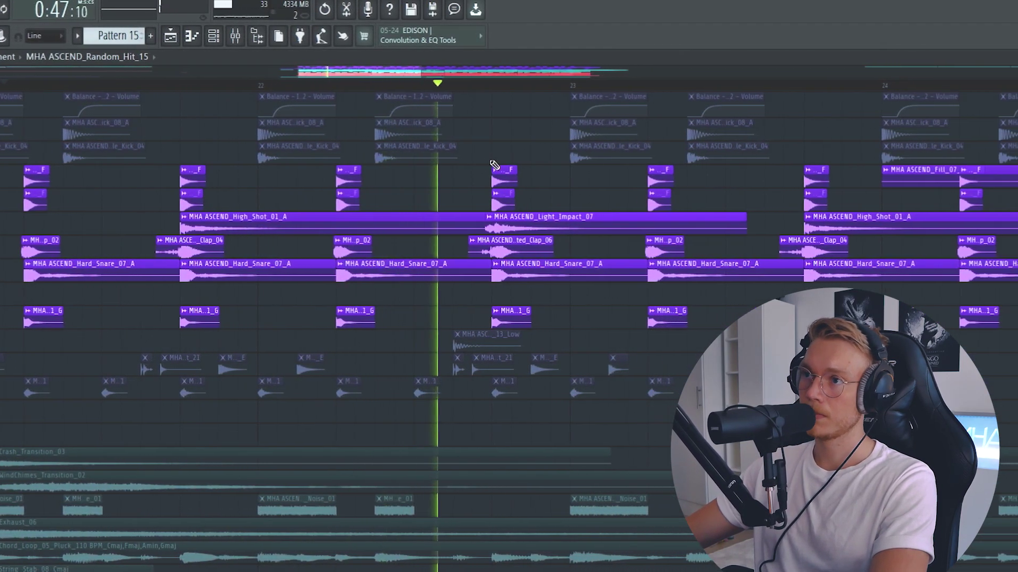
{"action": "key", "text": "space"}
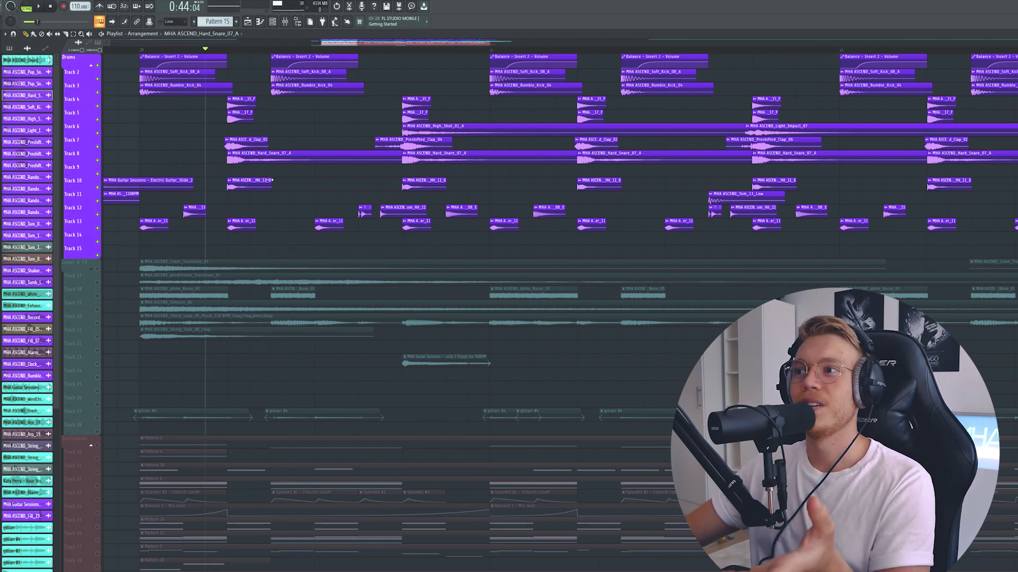
Audition the soloed Arp_19_F and Alarm_01_C loops on Tracks 22 and 24
{"action": "scroll", "coordinate": [336, 45], "scroll_direction": "down", "scroll_amount": 1}
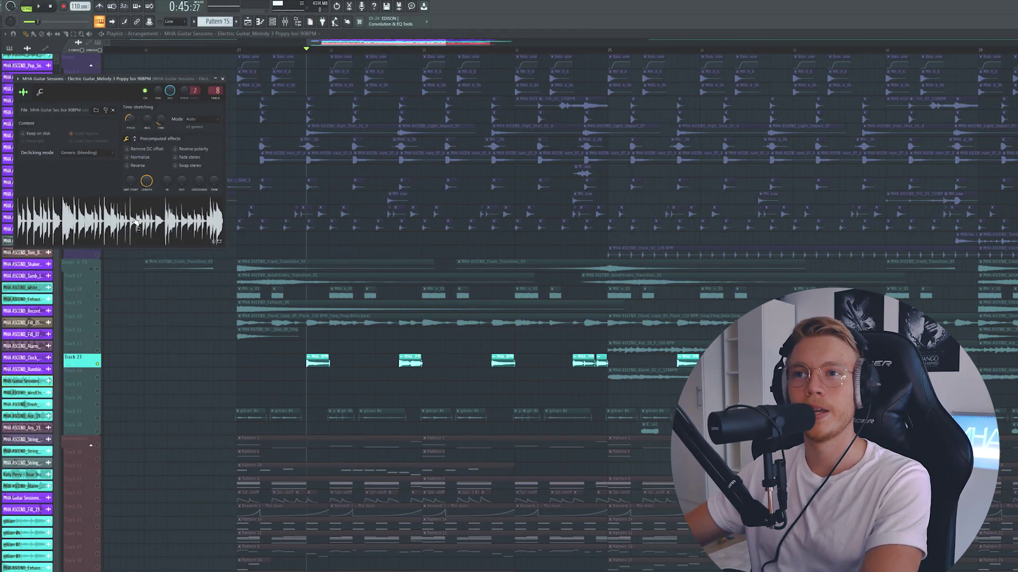
{"action": "key", "text": "F9"}
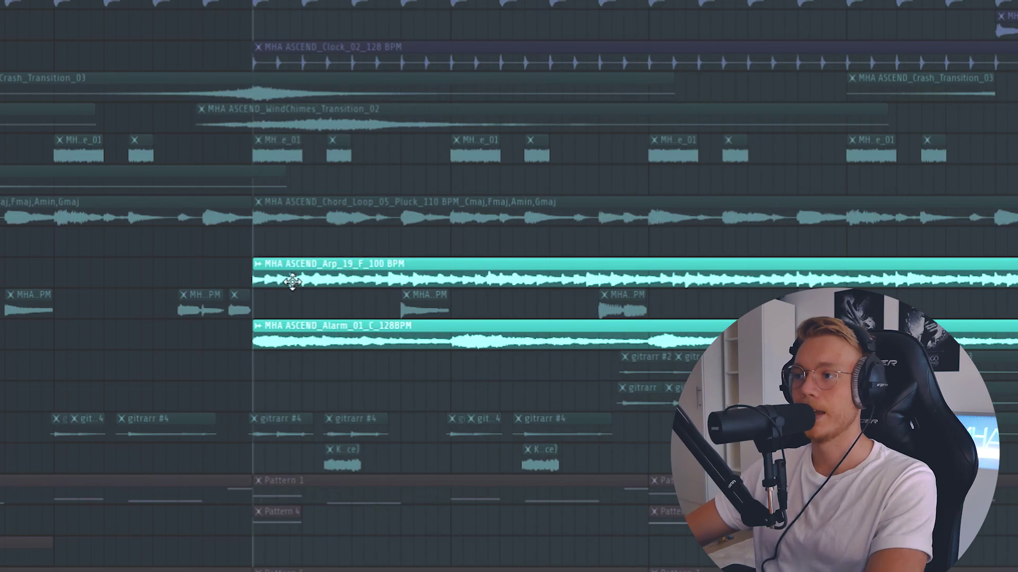
{"action": "key", "text": "space"}
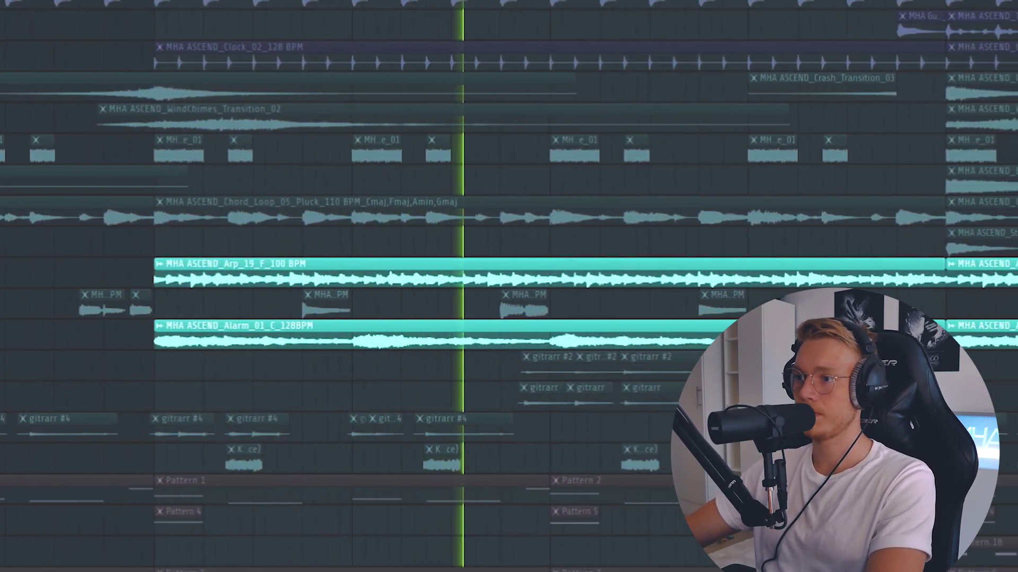
{"action": "key", "text": "space"}
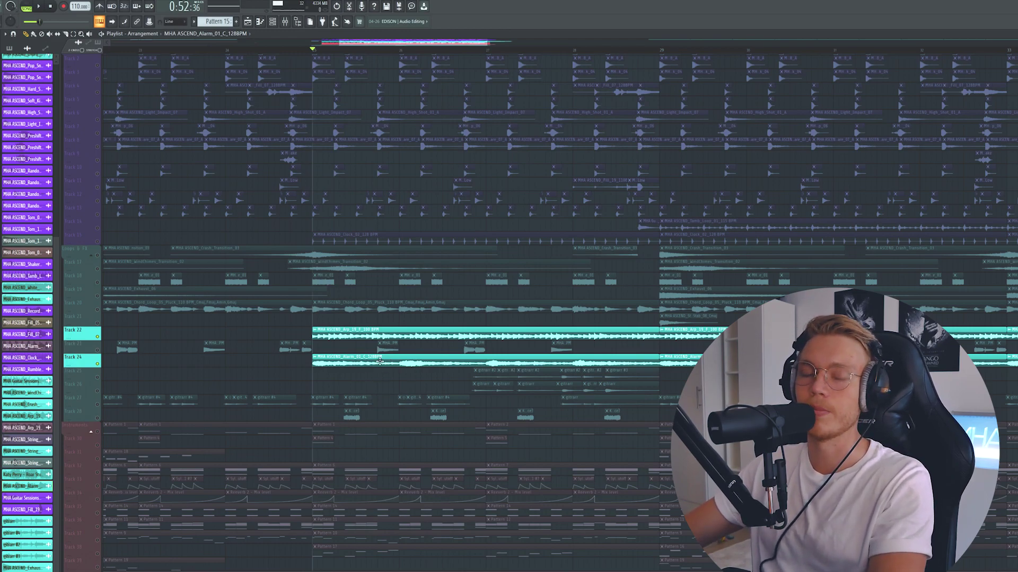
Play the drums together with the loops and effects through Track 24, leaving the instruments muted
{"action": "scroll", "coordinate": [133, 98], "scroll_direction": "up", "scroll_amount": 1}
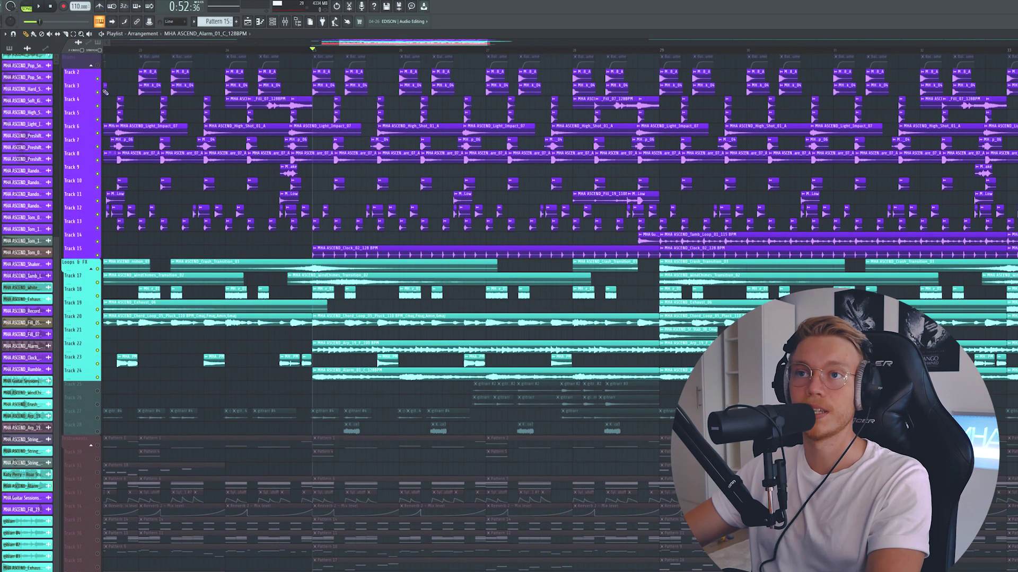
{"action": "key", "text": "space"}
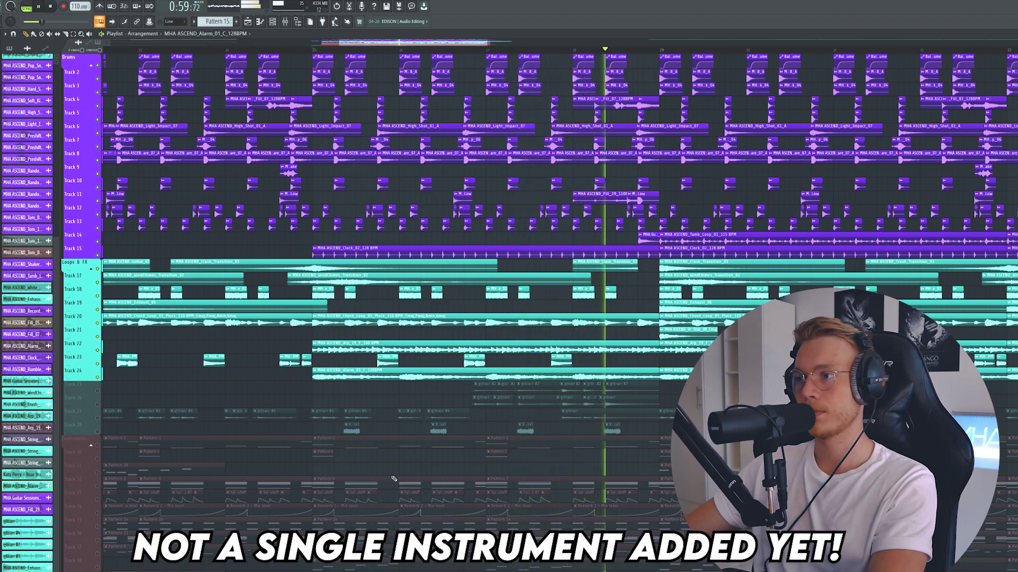
{"action": "key", "text": "space"}
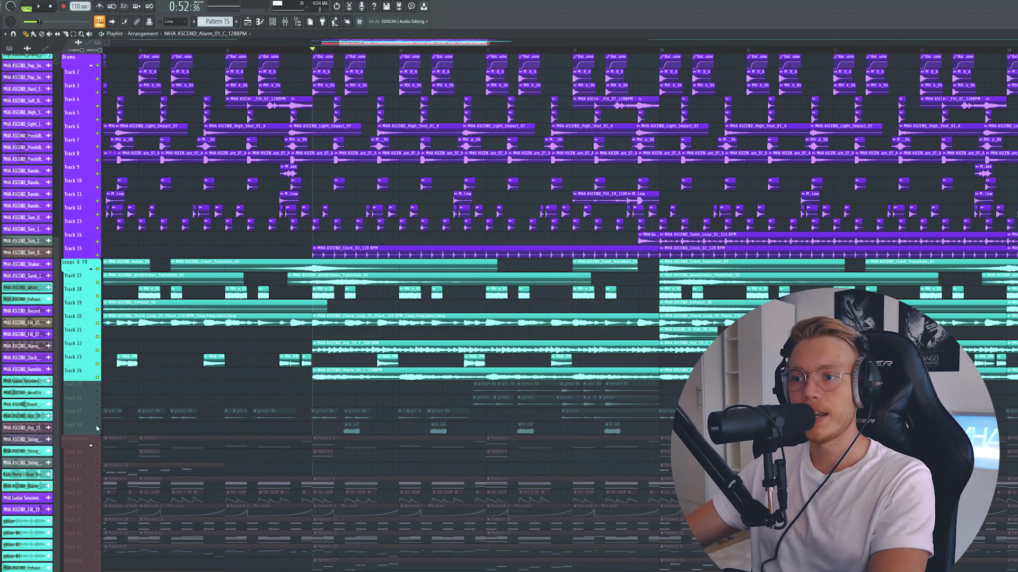
Solo the recorded guitar clips on Tracks 25 to 27 and examine them in the arrangement
{"action": "right_click", "coordinate": [97, 419]}
{"action": "left_click_drag", "start_coordinate": [97, 405], "coordinate": [102, 393]}
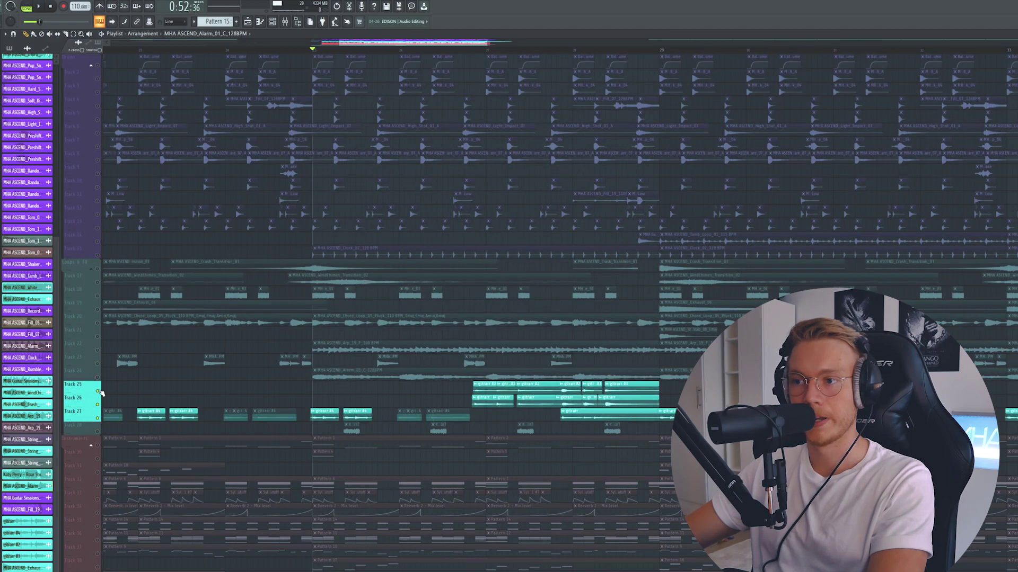
{"action": "scroll", "coordinate": [333, 50], "scroll_direction": "down", "scroll_amount": 3}
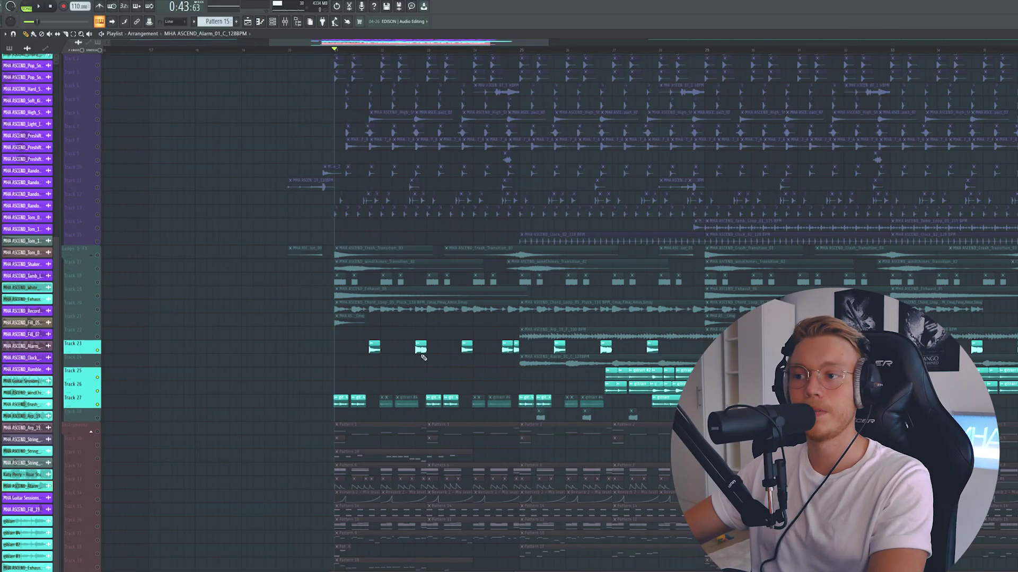
{"action": "left_click", "coordinate": [24, 381]}
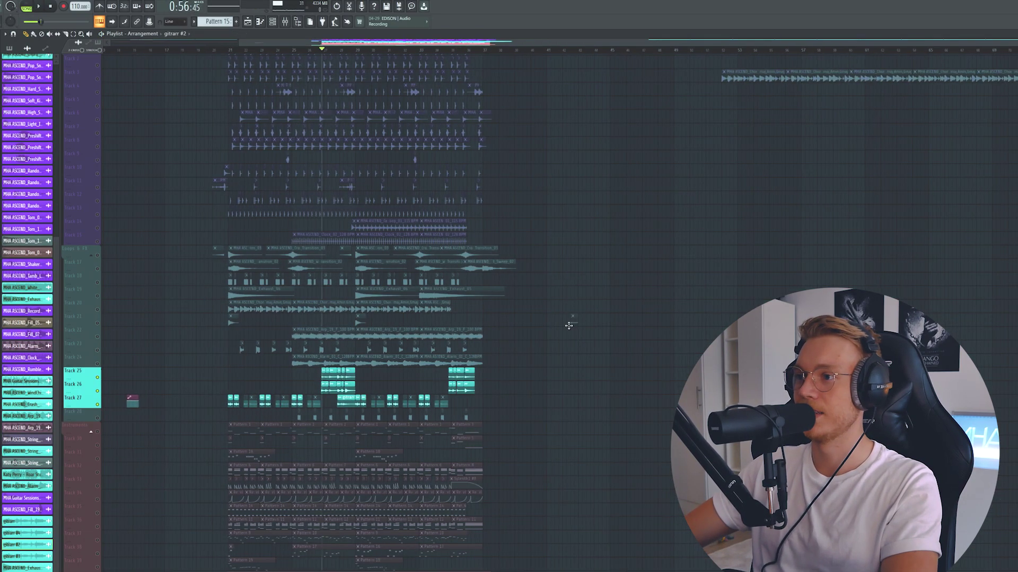
Audition the full-length gitarr #2 recording on Track 21, and play the edited guitar clips together with the loops on Tracks 20 to 27
{"action": "left_click_drag", "start_coordinate": [582, 323], "coordinate": [997, 318]}
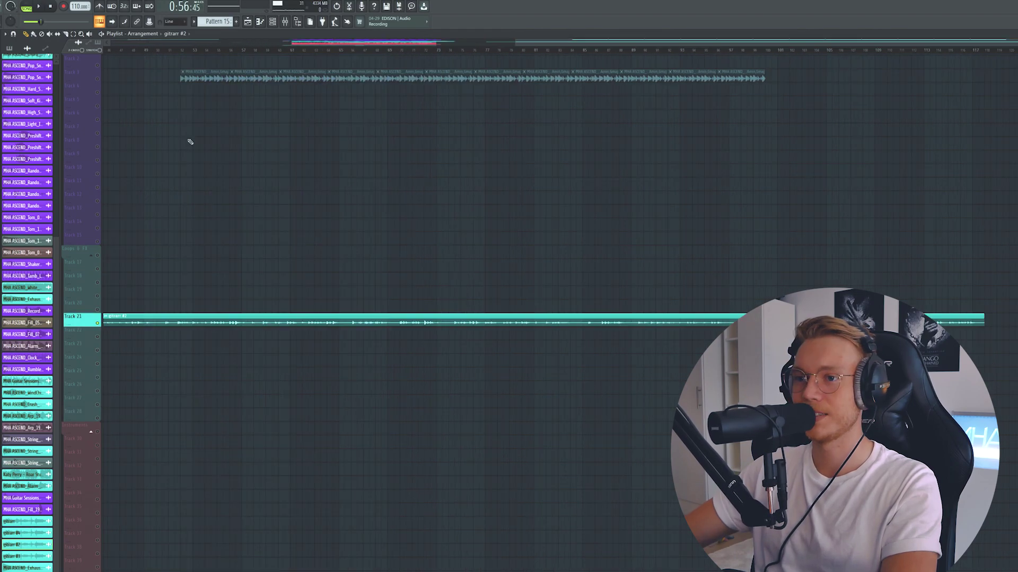
{"action": "left_click", "coordinate": [188, 50]}
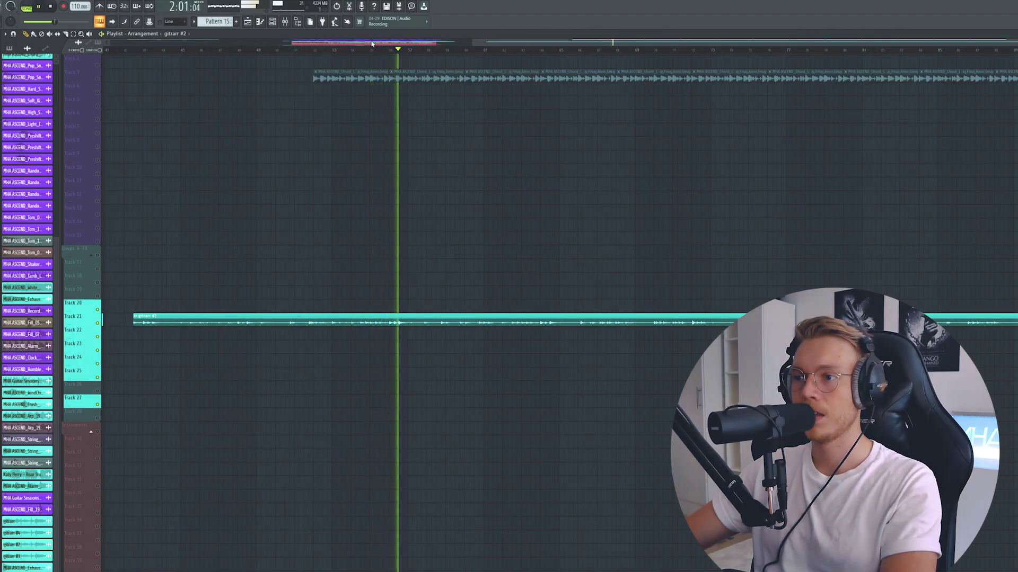
{"action": "key", "text": "space"}
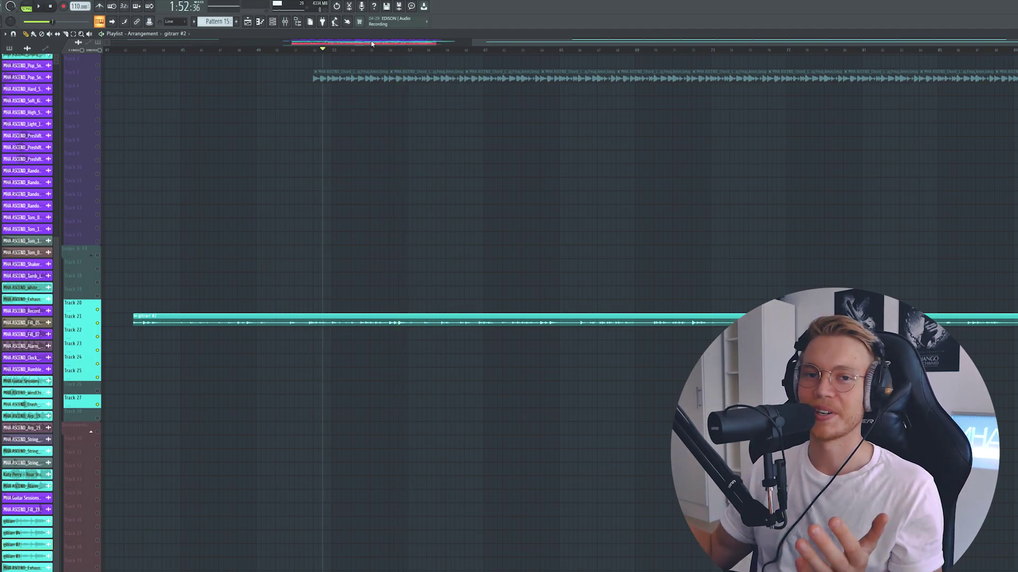
{"action": "left_click", "coordinate": [360, 49]}
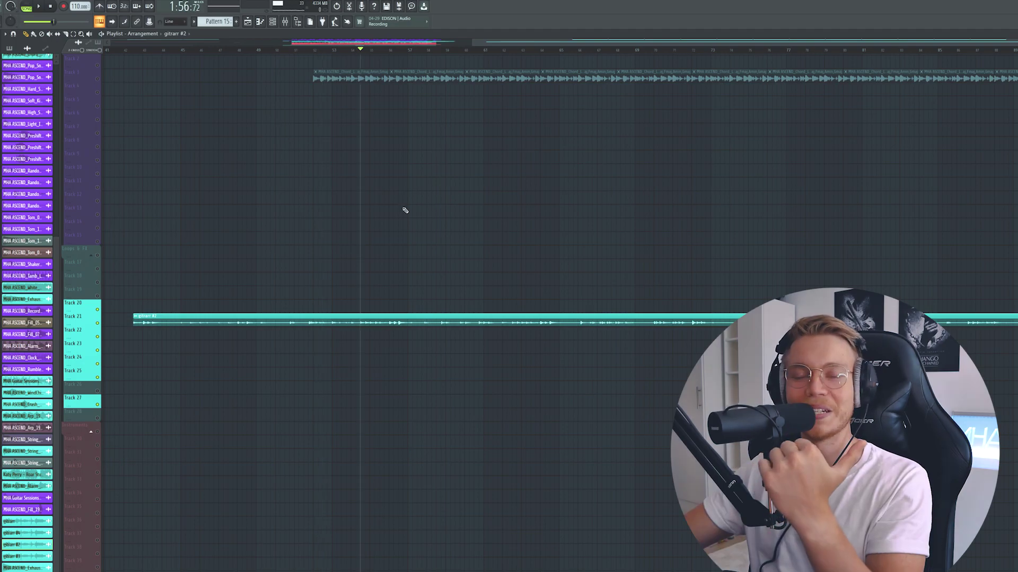
{"action": "key", "text": "space"}
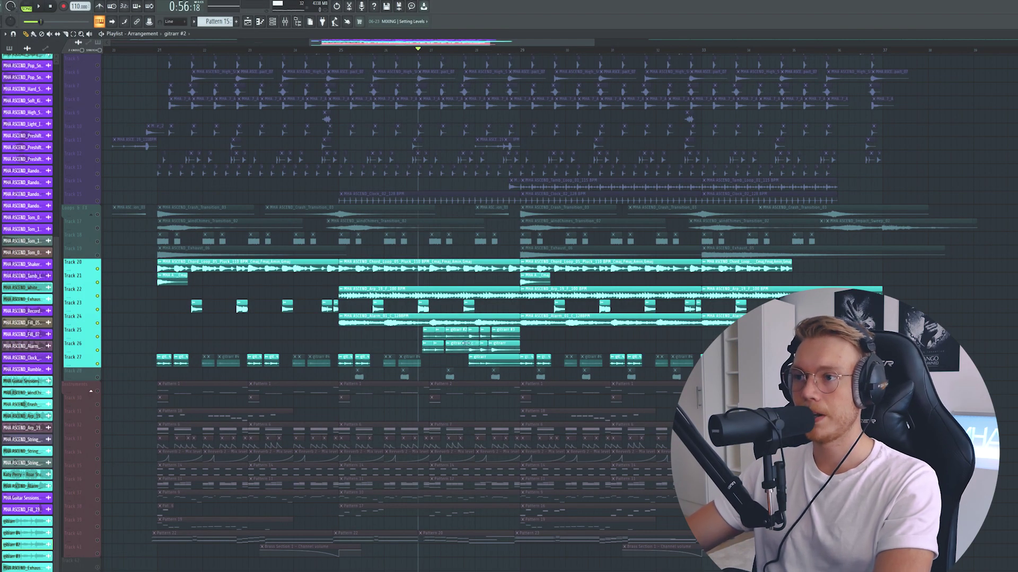
{"action": "key", "text": "space"}
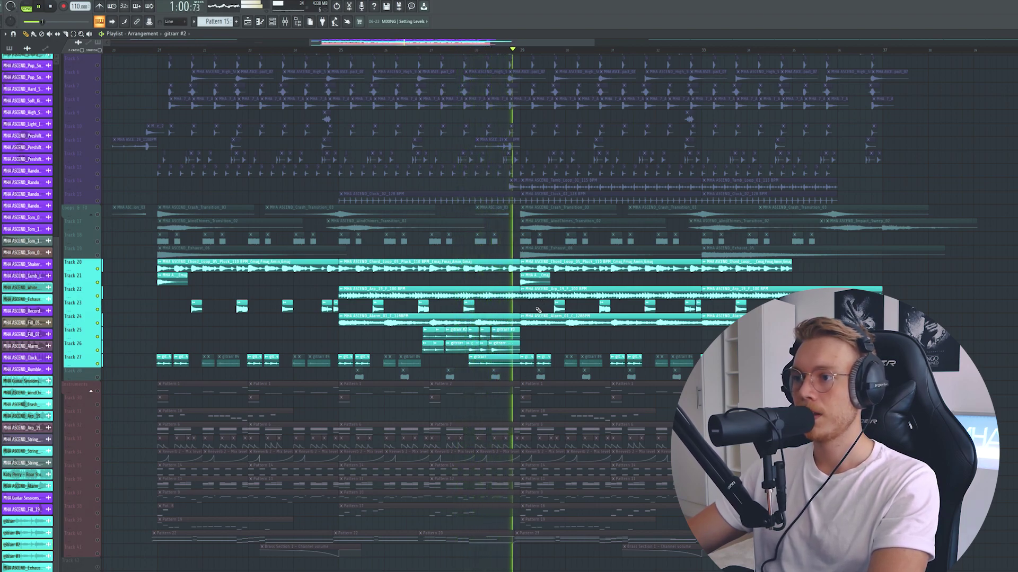
{"action": "key", "text": "space"}
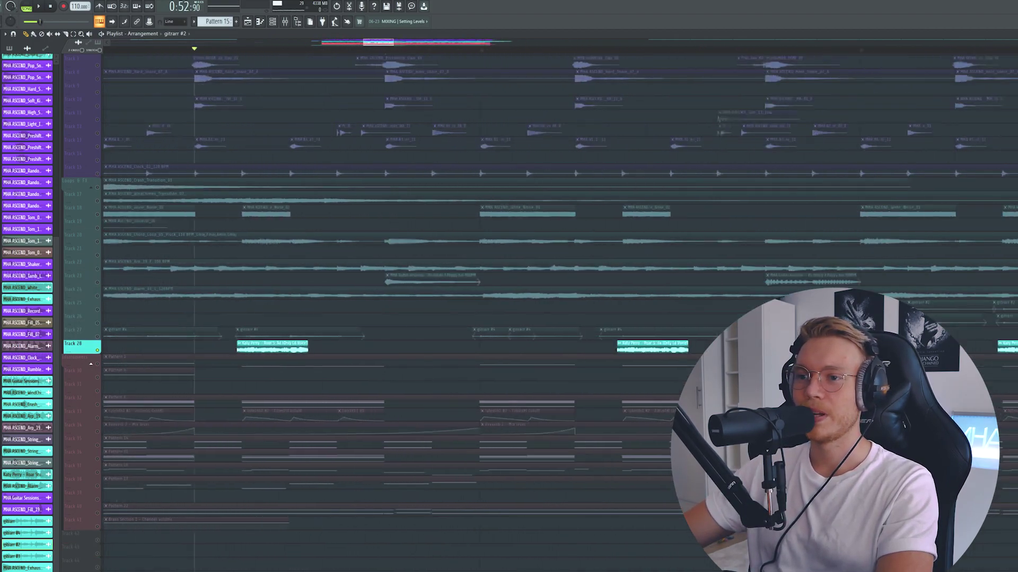
Play the soloed Roar acapella vocal chops on Track 28
{"action": "scroll", "coordinate": [382, 357], "scroll_direction": "up", "scroll_amount": 1}
{"action": "key", "text": "space"}
{"action": "key", "text": "space"}
{"action": "scroll", "coordinate": [345, 357], "scroll_direction": "down", "scroll_amount": 4}
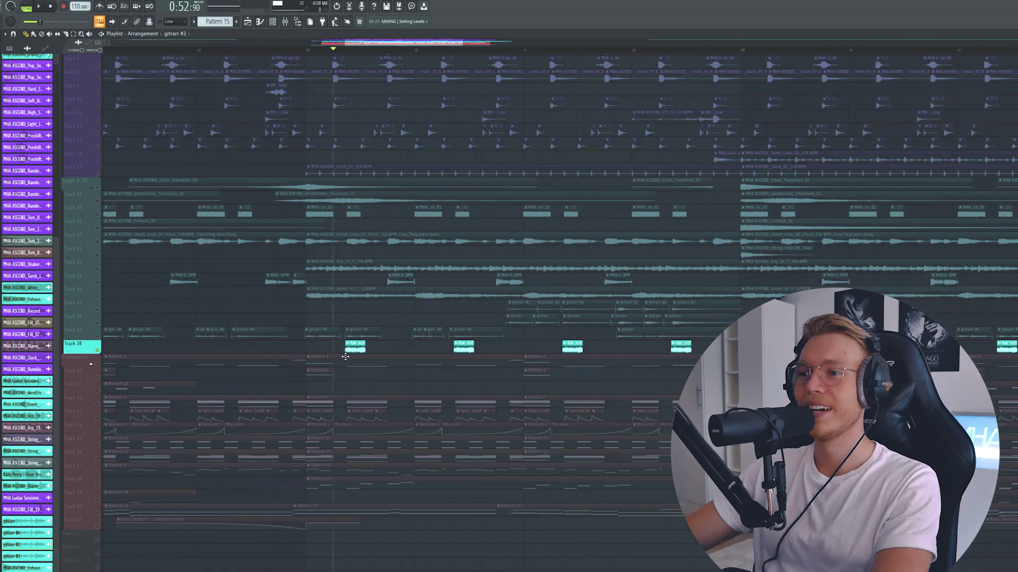
Examine the vocal chop's two Dragon Fire compressors with the Vocals - Fatter and De - Ess presets side by side, and close both
{"action": "left_click", "coordinate": [346, 345]}
{"action": "left_click", "coordinate": [296, 23]}
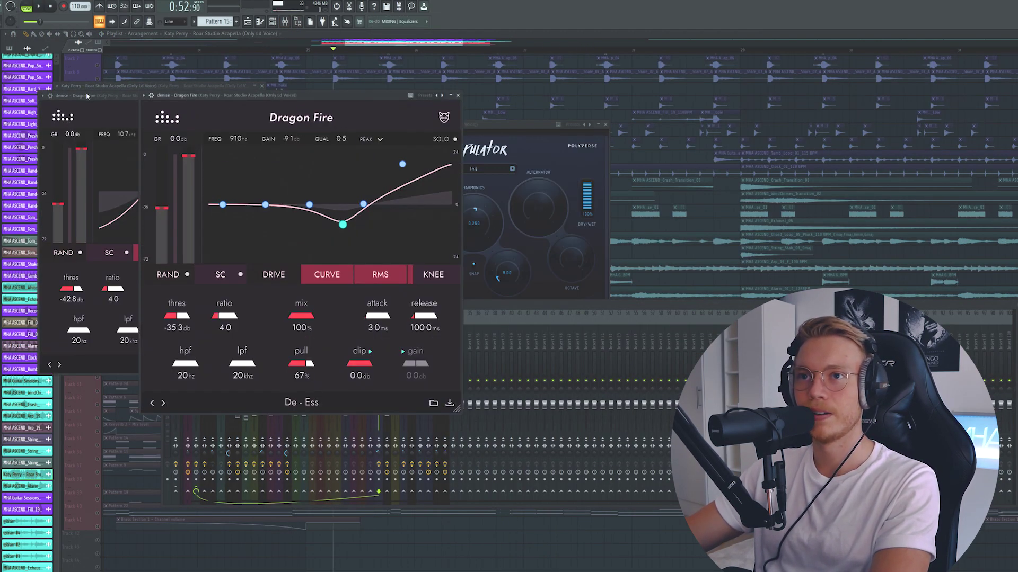
{"action": "left_click_drag", "start_coordinate": [395, 95], "coordinate": [638, 103]}
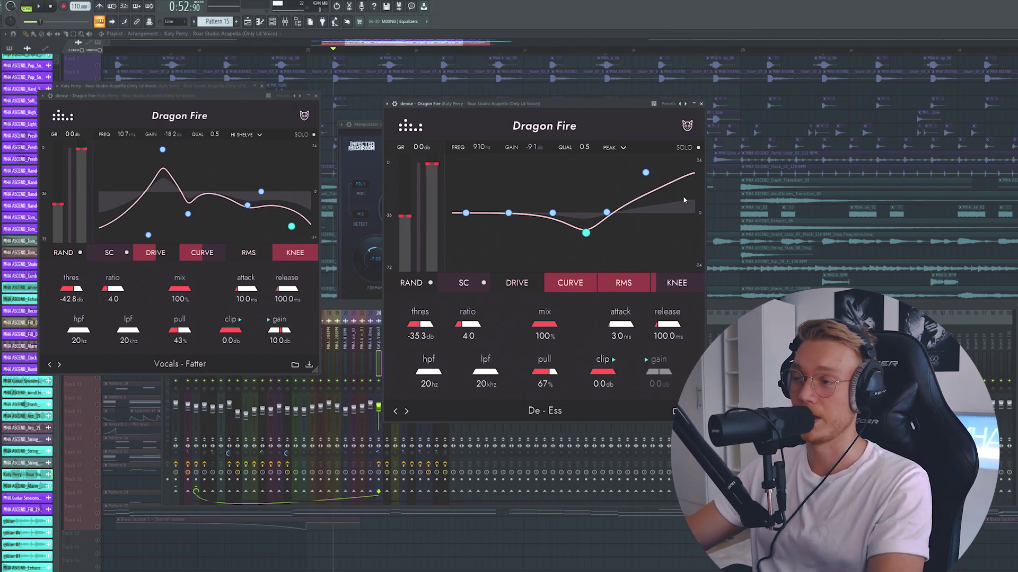
{"action": "left_click_drag", "start_coordinate": [655, 171], "coordinate": [664, 168]}
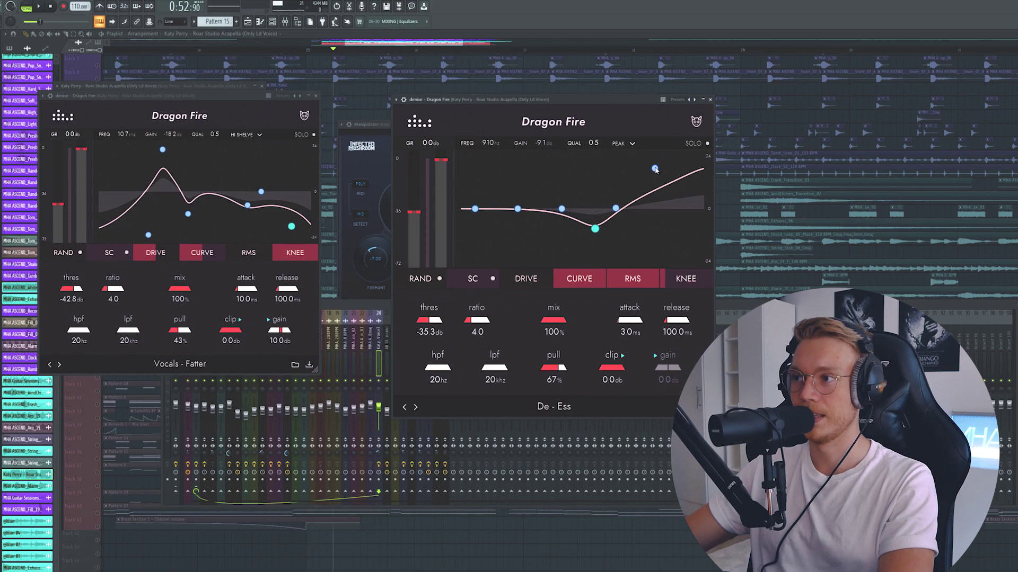
{"action": "left_click_drag", "start_coordinate": [172, 368], "coordinate": [179, 368]}
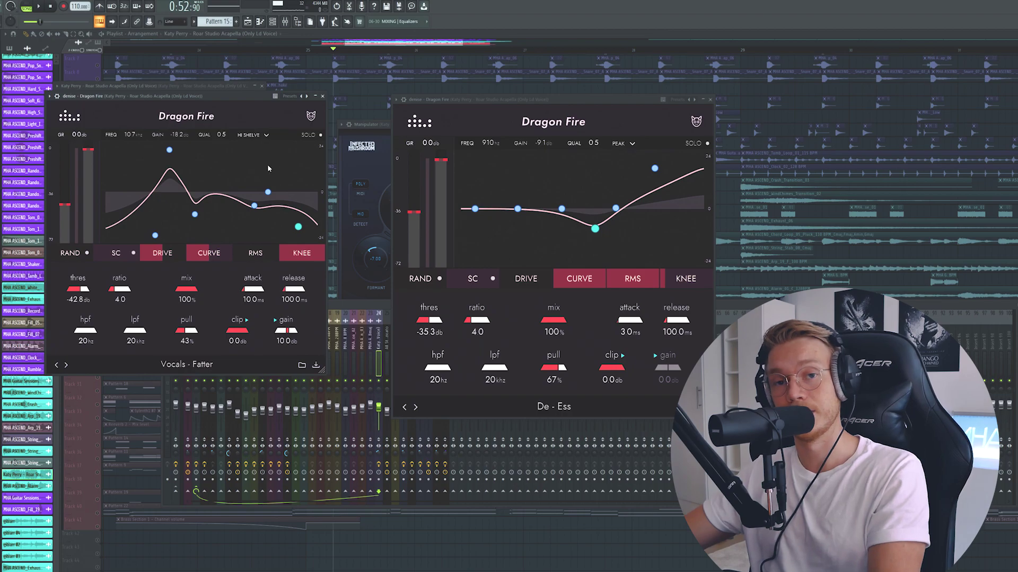
{"action": "left_click", "coordinate": [322, 96]}
{"action": "left_click", "coordinate": [709, 100]}
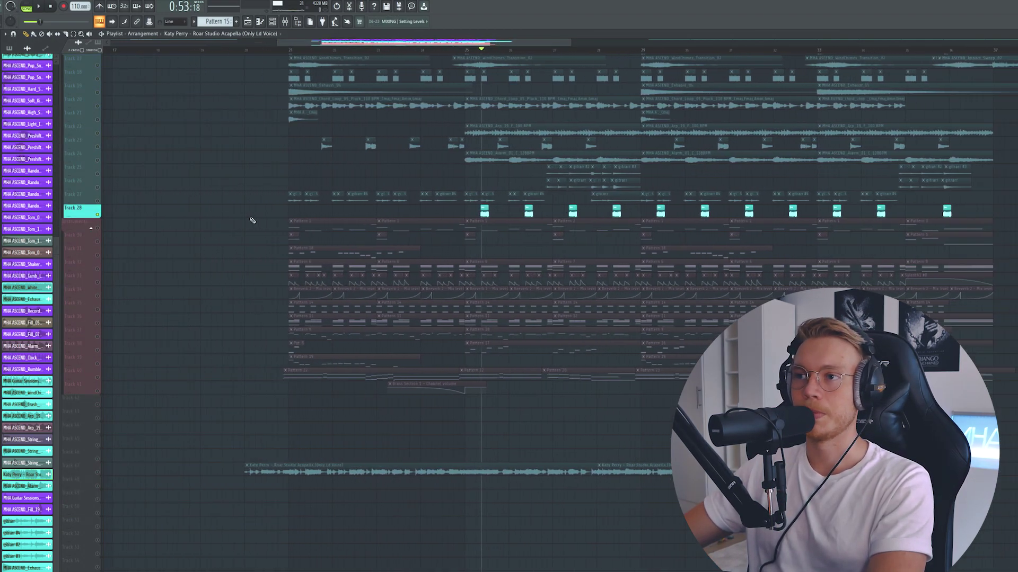
Unsolo the vocal chops, mute instrument Tracks 30 to 41, and play the Pattern 1 bass with the drums and loops
{"action": "left_click", "coordinate": [98, 214], "text": "ctrl"}
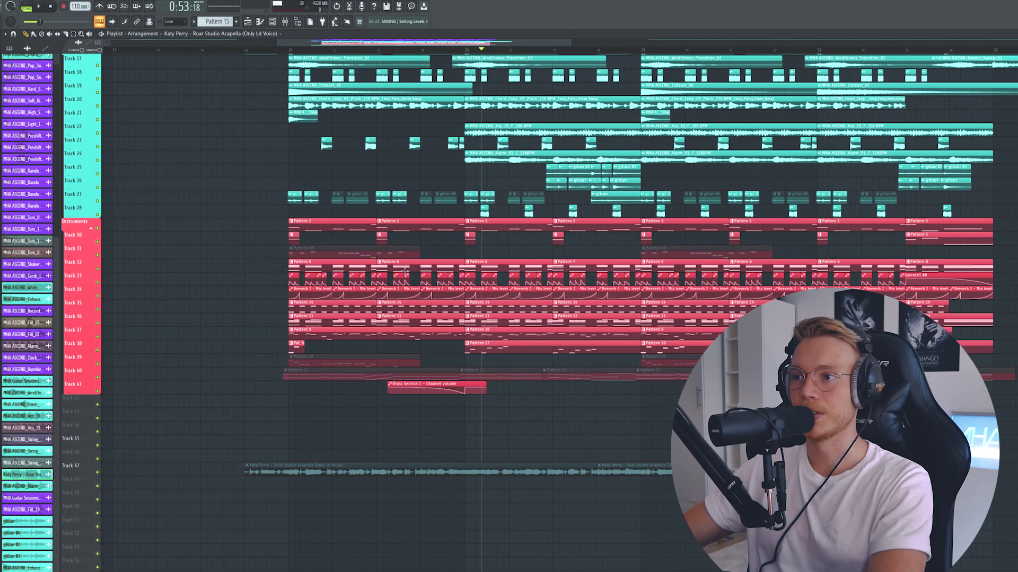
{"action": "scroll", "coordinate": [507, 267], "scroll_direction": "up", "scroll_amount": 6}
{"action": "left_click_drag", "start_coordinate": [97, 432], "coordinate": [98, 384]}
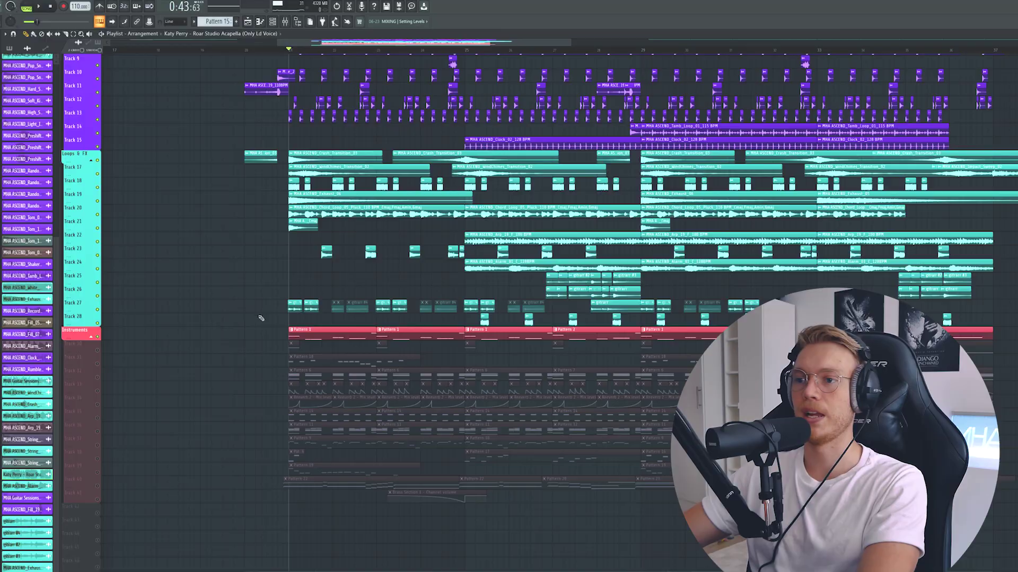
{"action": "key", "text": "space"}
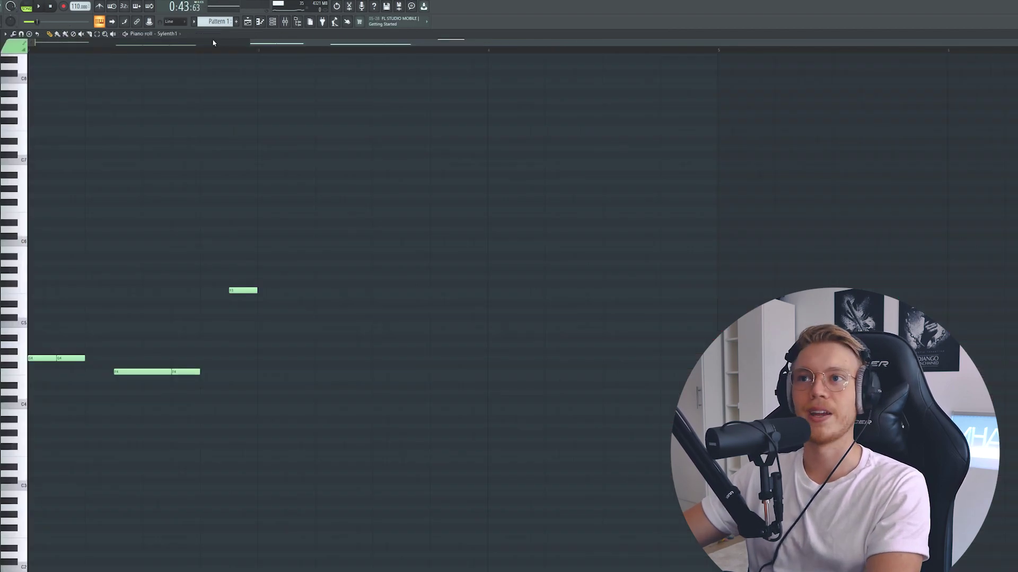
Audition the Pattern 1 bass notes and inspect the Sylenth1 MHA_BASS_Rolling preset, its preset list and the bass channel's mixer effects
{"action": "key", "text": "space"}
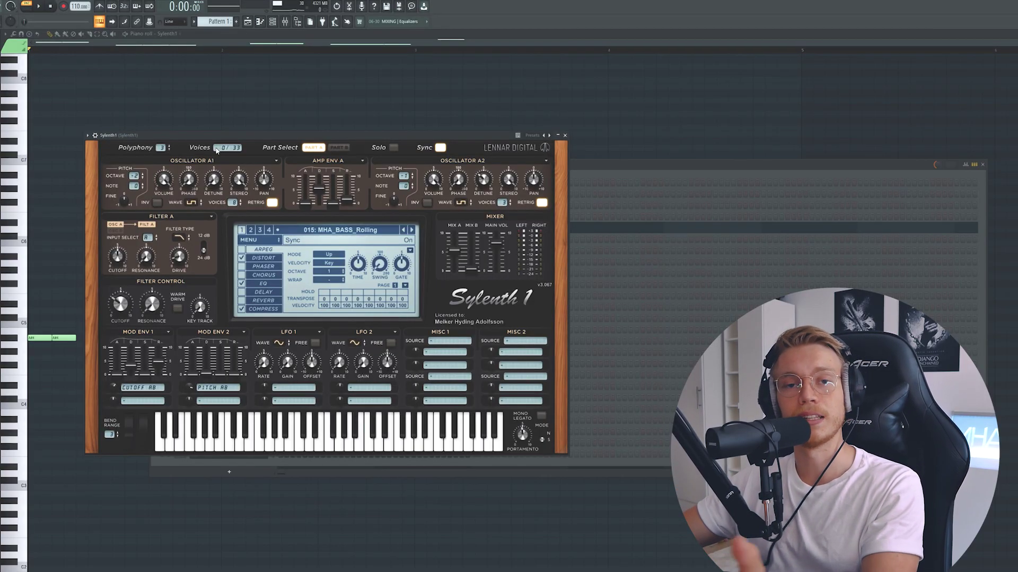
{"action": "left_click", "coordinate": [369, 228]}
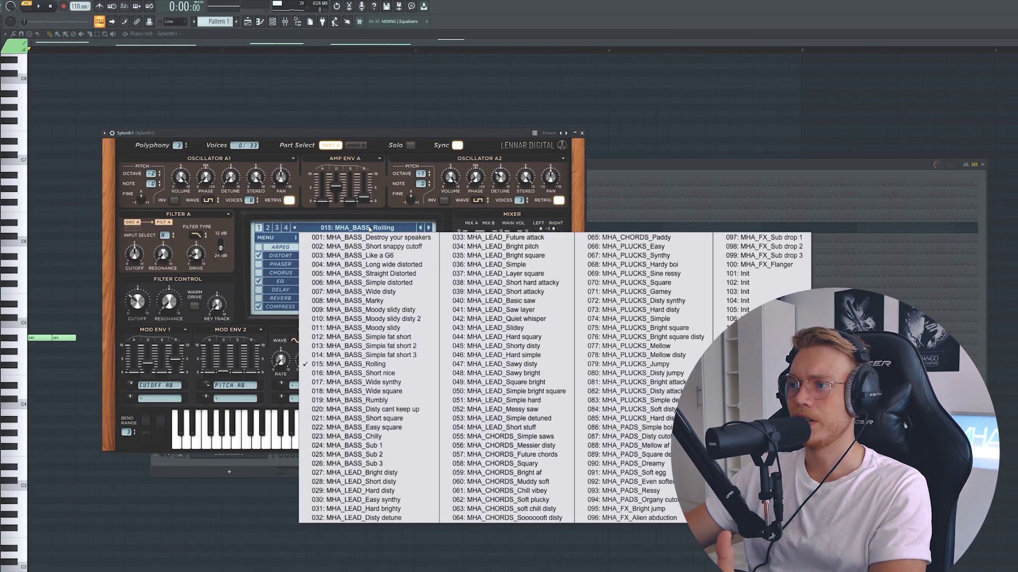
{"action": "left_click", "coordinate": [369, 228]}
{"action": "key", "text": "F9"}
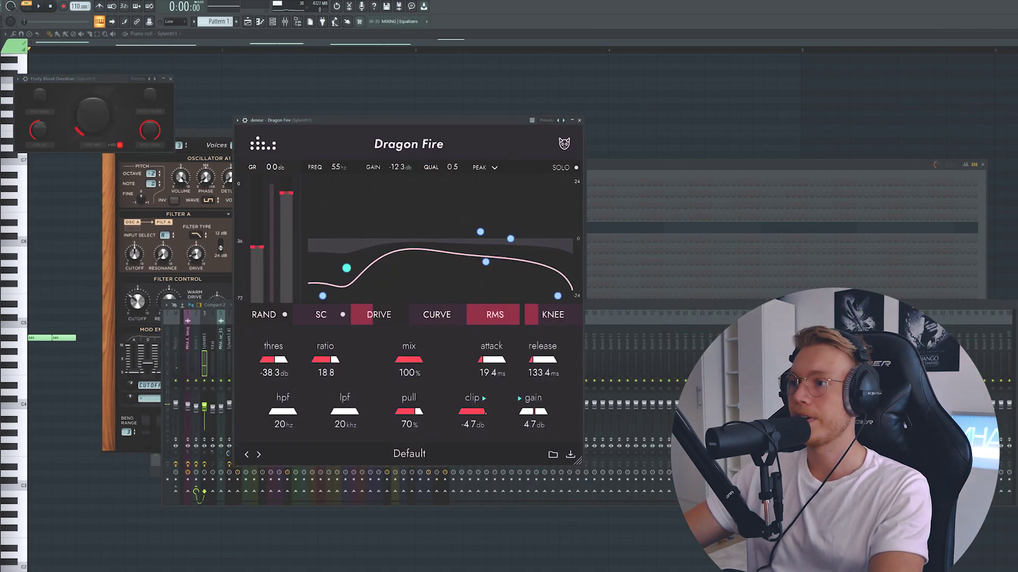
Solo the Pattern 6 synth part and its filter and reverb automation on Tracks 32 to 34, and play it
{"action": "left_click_drag", "start_coordinate": [80, 413], "coordinate": [98, 447]}
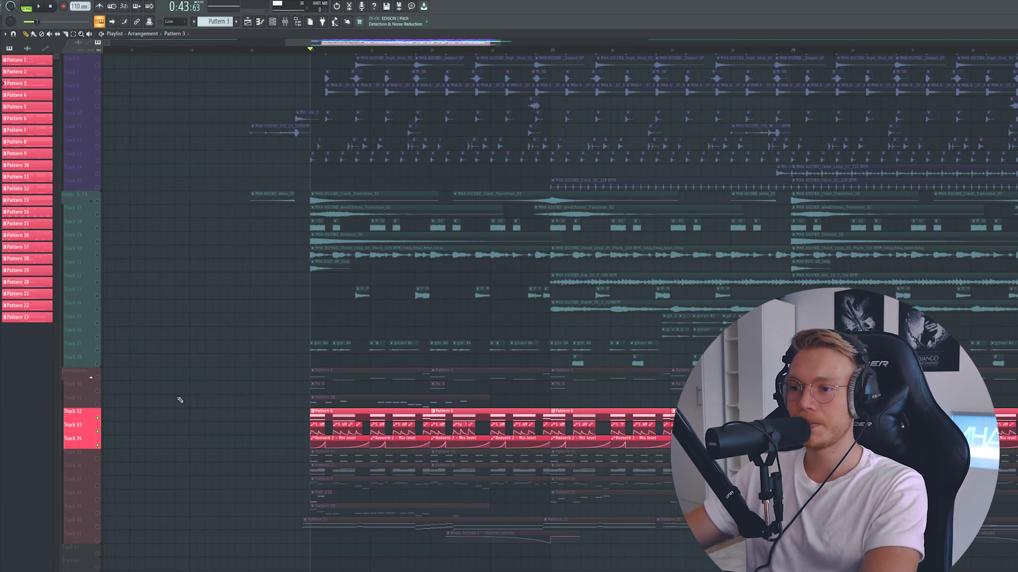
{"action": "key", "text": "space"}
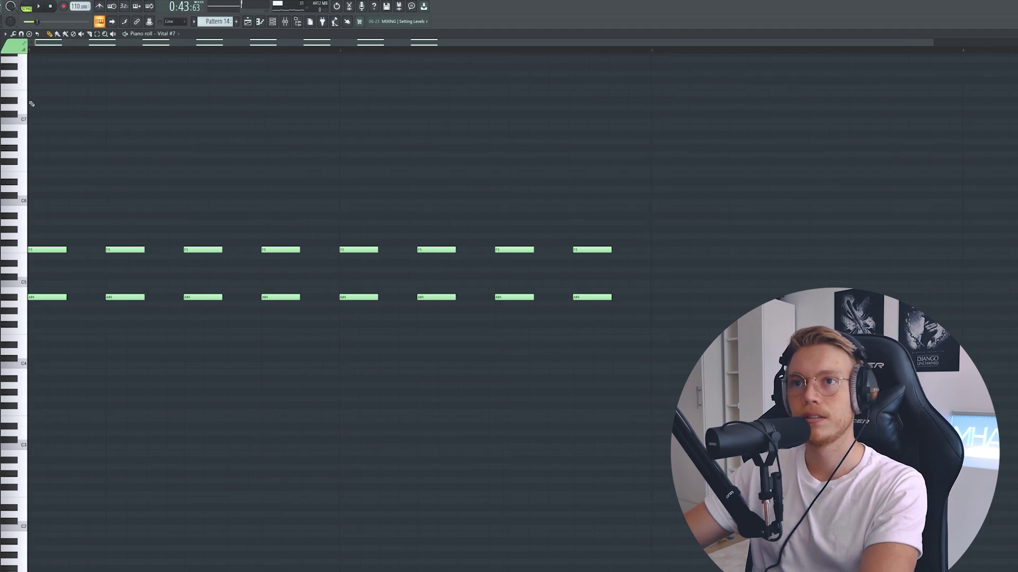
Audition Pattern 14 on Track 35 and inspect its Vital #7 and All Strings Staccato instruments
{"action": "key", "text": "space"}
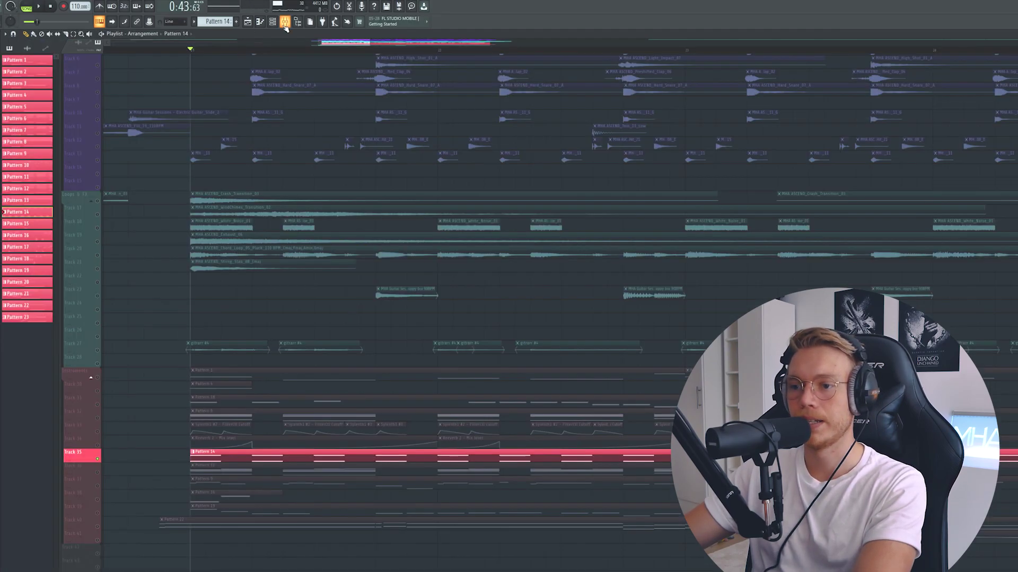
{"action": "left_click", "coordinate": [283, 24]}
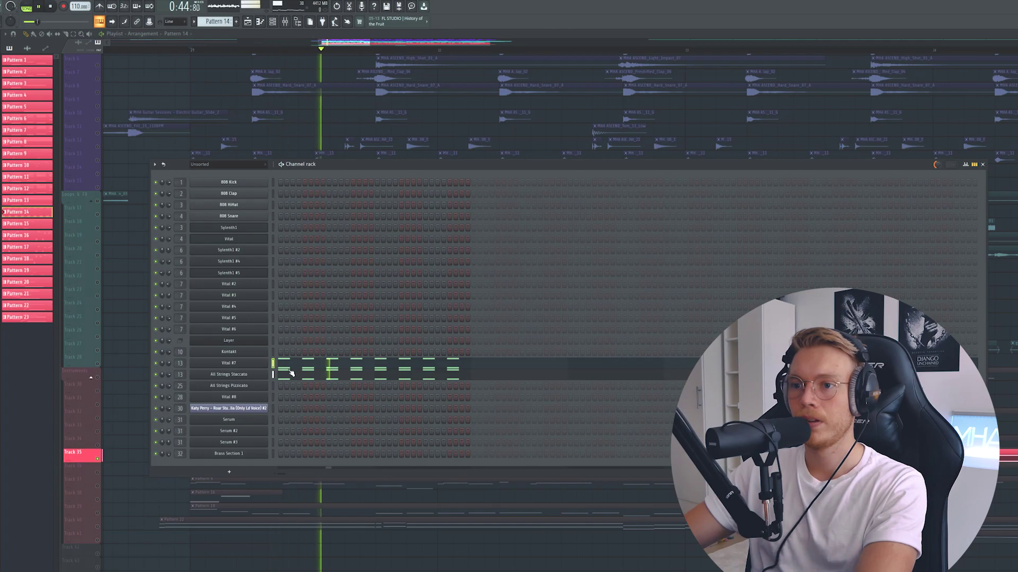
{"action": "left_click", "coordinate": [258, 366]}
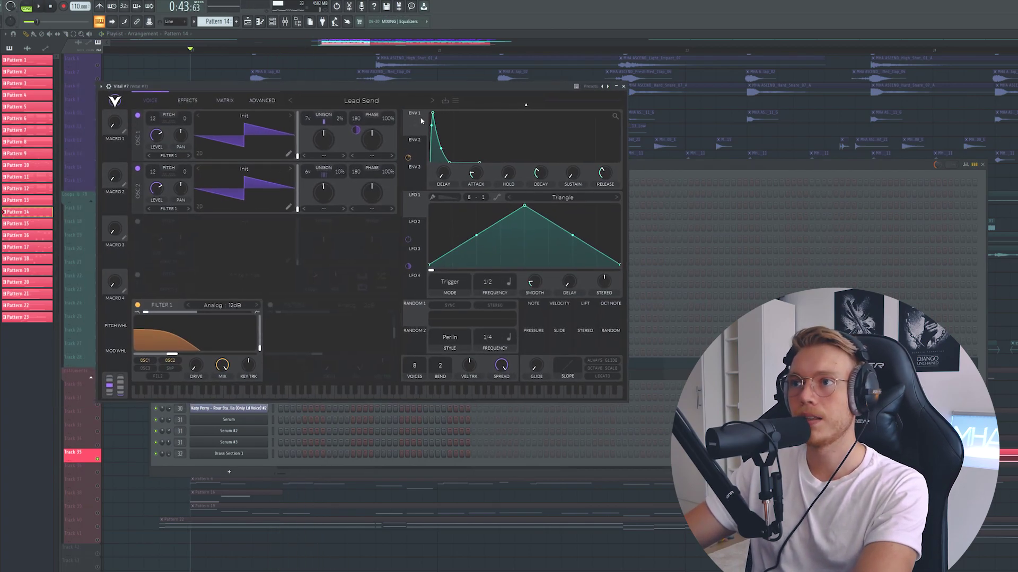
{"action": "key", "text": "Down"}
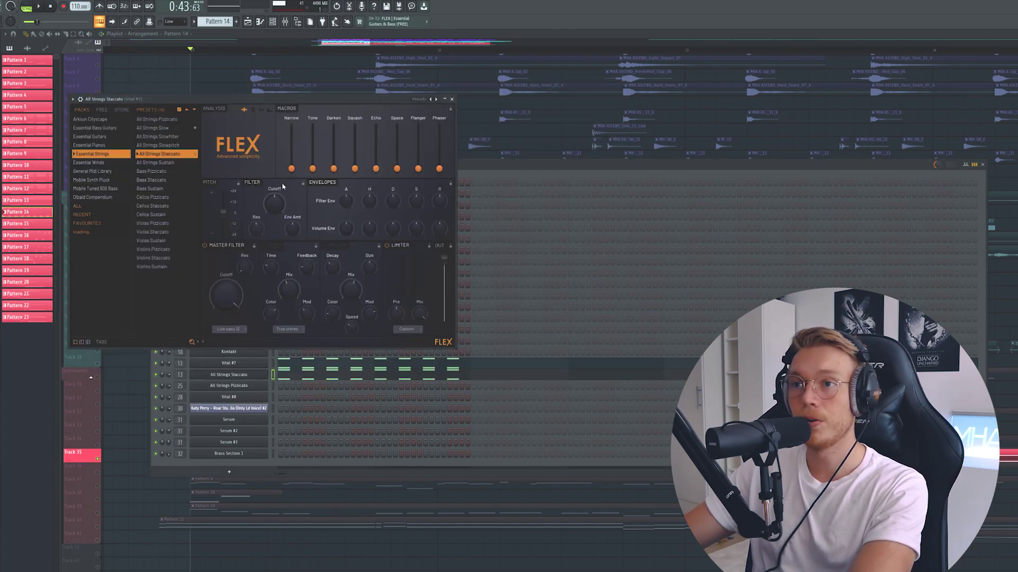
{"action": "left_click_drag", "start_coordinate": [289, 101], "coordinate": [306, 96]}
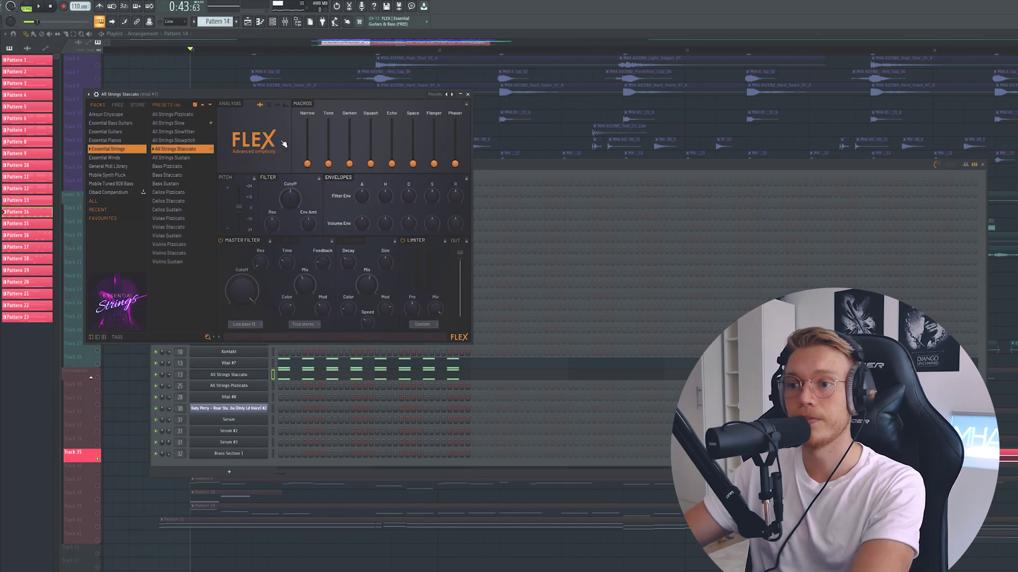
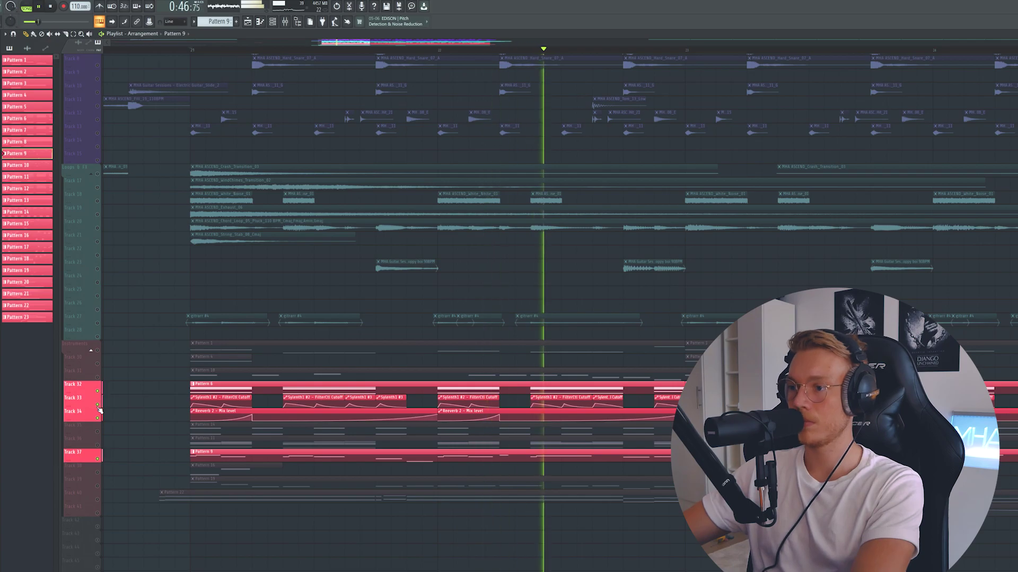
Stop playback and unsolo Tracks 32 to 34 and 37 to reactivate the whole arrangement, leaving the mixer closed
{"action": "left_click", "coordinate": [100, 411], "text": "ctrl"}
{"action": "key", "text": "space"}
{"action": "scroll", "coordinate": [123, 422], "scroll_direction": "down", "scroll_amount": 1}
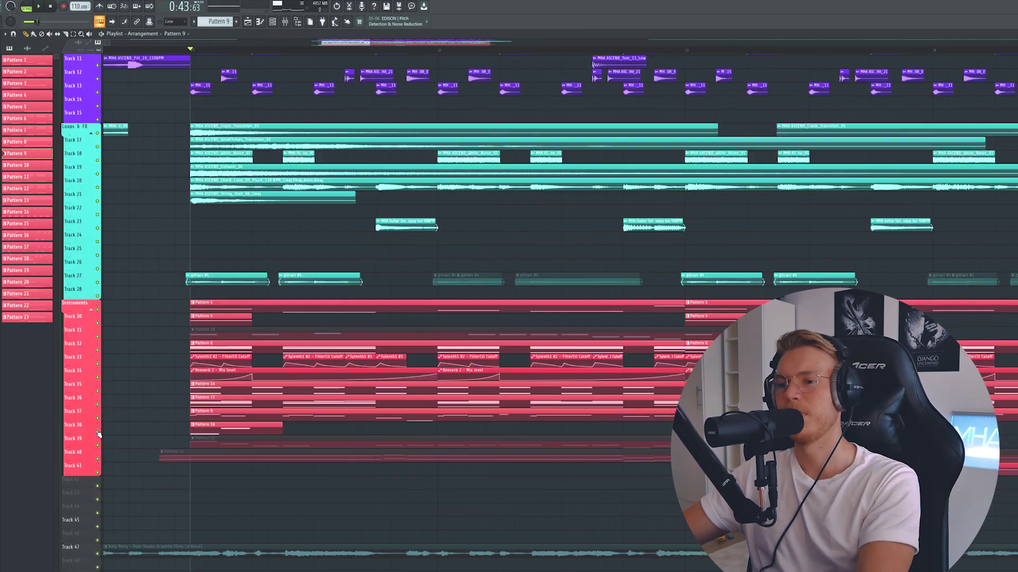
{"action": "left_click", "coordinate": [287, 21]}
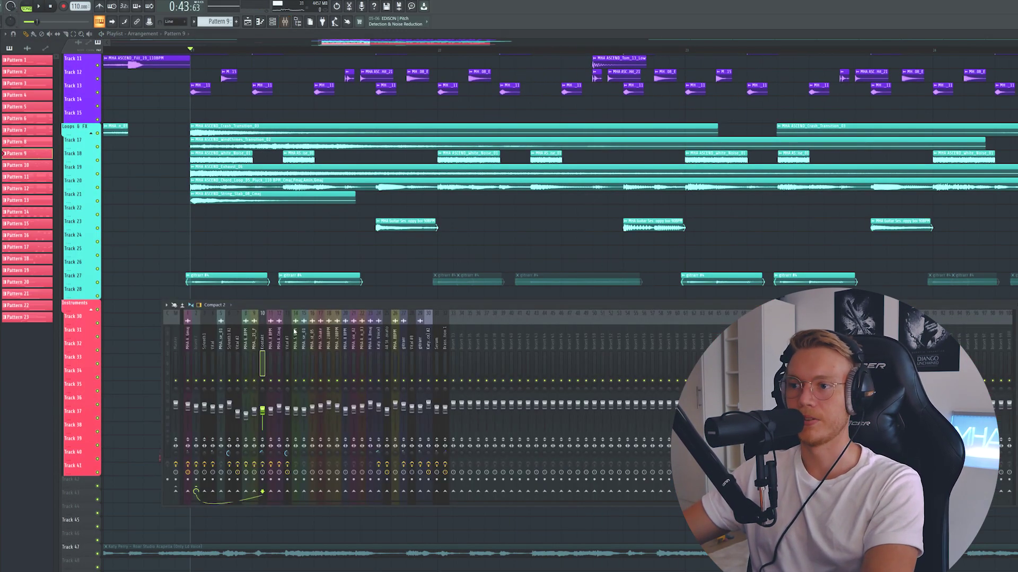
{"action": "key", "text": "F9"}
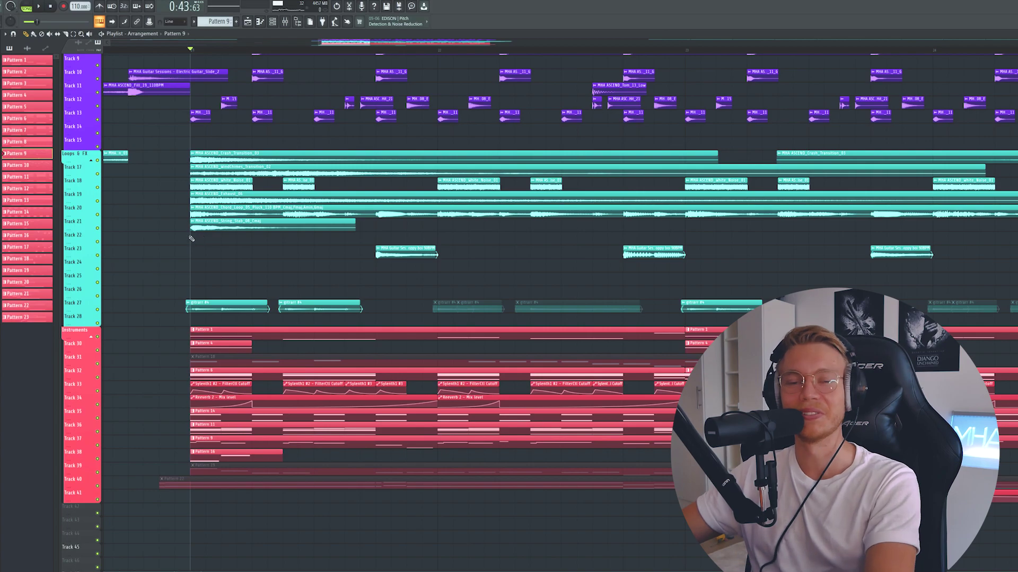
Solo Track 38, view the Pattern 16 string notes in the piano roll, and play the part in the arrangement
{"action": "scroll", "coordinate": [102, 407], "scroll_direction": "down", "scroll_amount": 4}
{"action": "right_click", "coordinate": [98, 405]}
{"action": "double_click", "coordinate": [200, 404]}
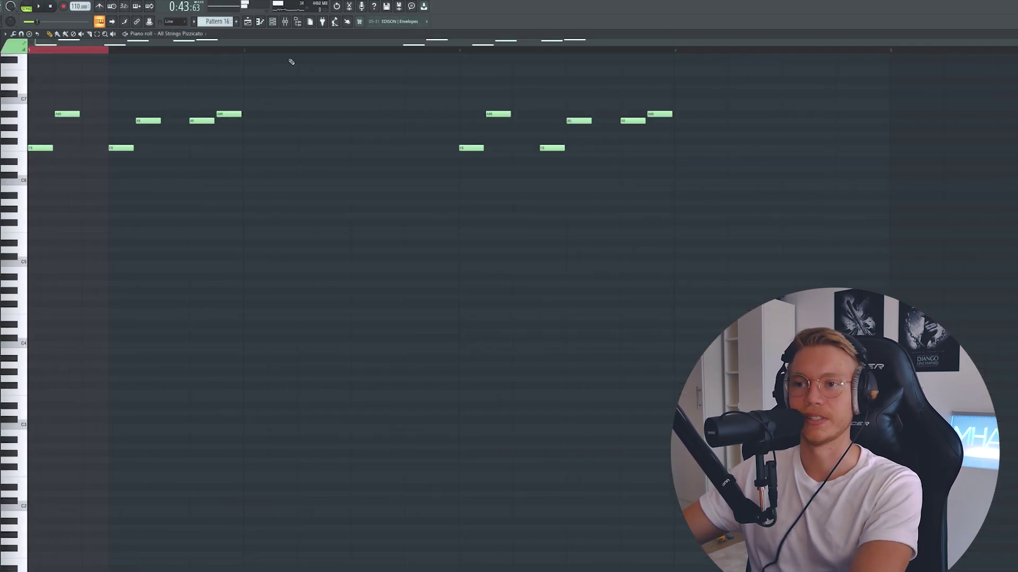
{"action": "left_click", "coordinate": [260, 22]}
{"action": "key", "text": "space"}
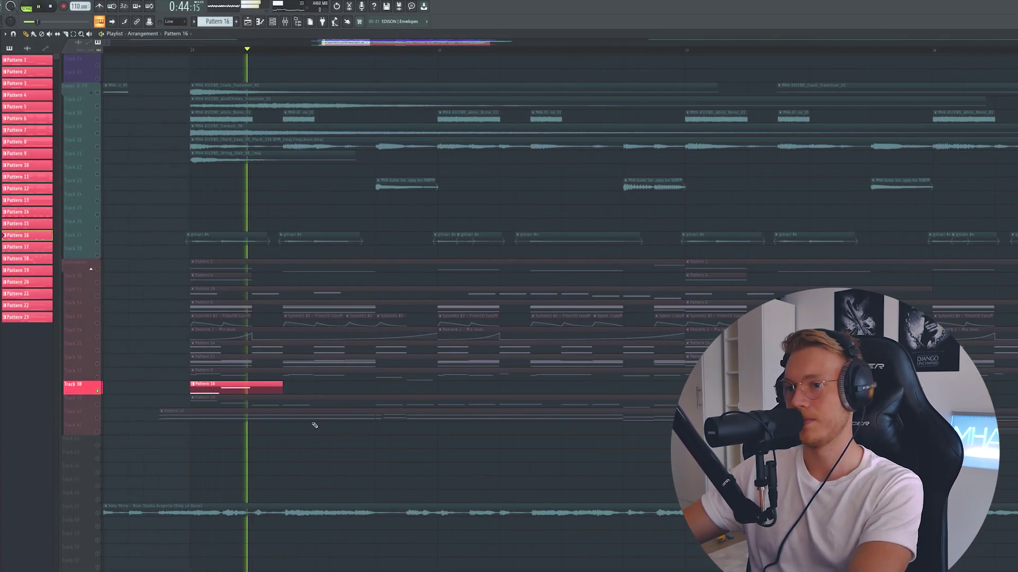
Open the channel rack and show the All Strings Pizzicato FLEX instrument that plays Pattern 16
{"action": "scroll", "coordinate": [223, 393], "scroll_direction": "down", "scroll_amount": 2}
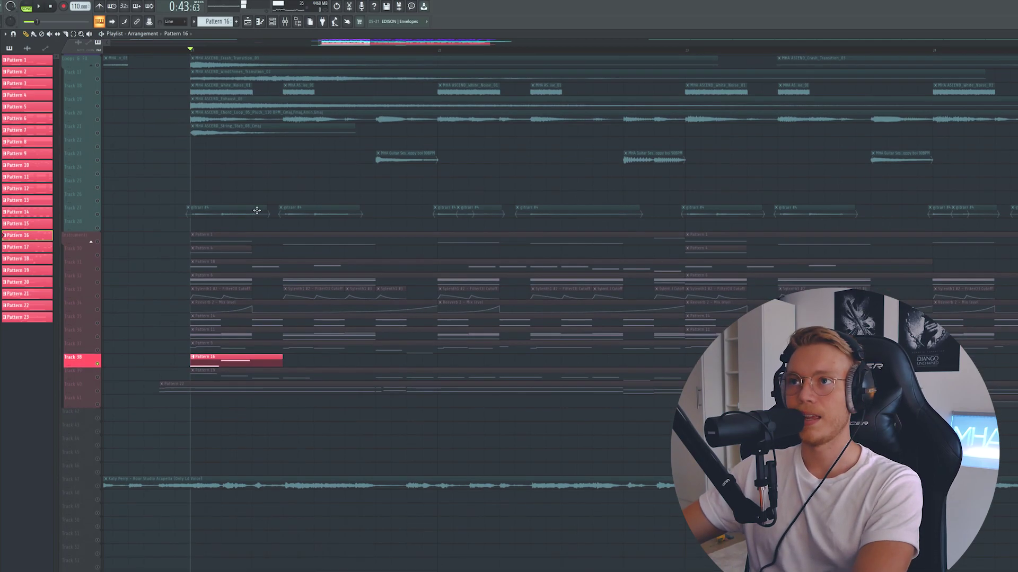
{"action": "left_click", "coordinate": [273, 23]}
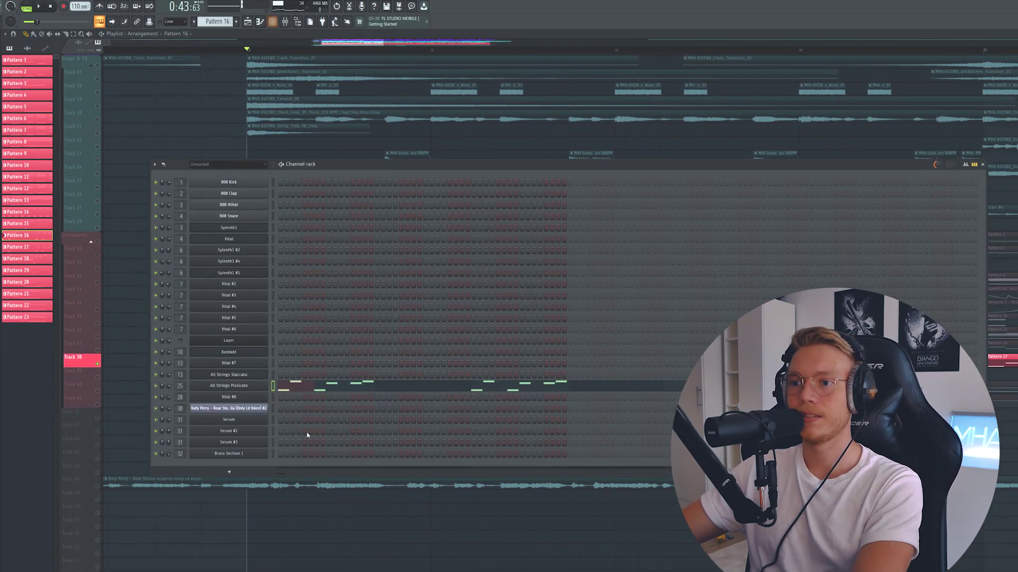
{"action": "left_click", "coordinate": [247, 391]}
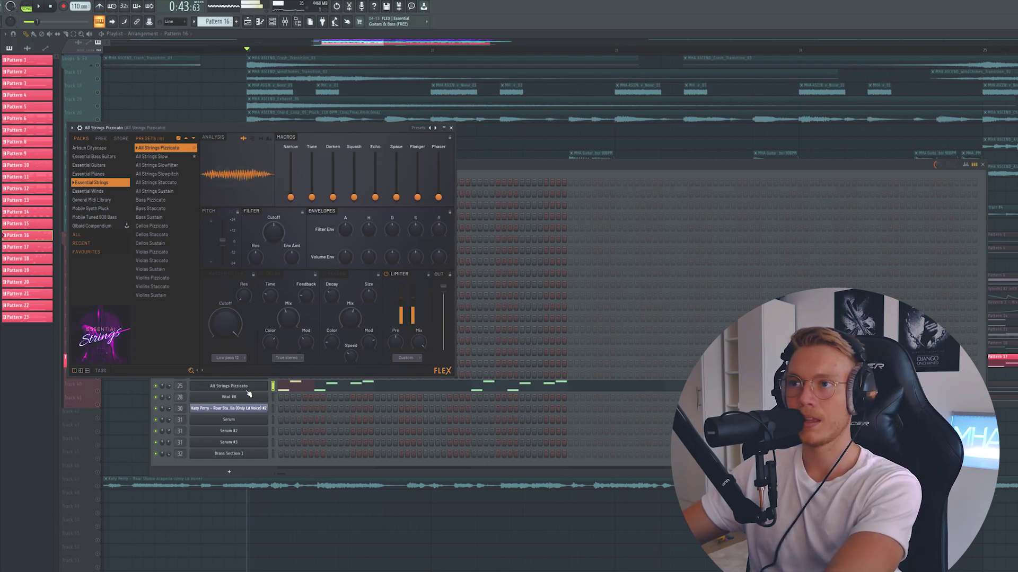
Close the FLEX instrument and the channel rack, and audition the soloed Pattern 17 string part on Track 38
{"action": "left_click", "coordinate": [320, 100]}
{"action": "left_click", "coordinate": [285, 22]}
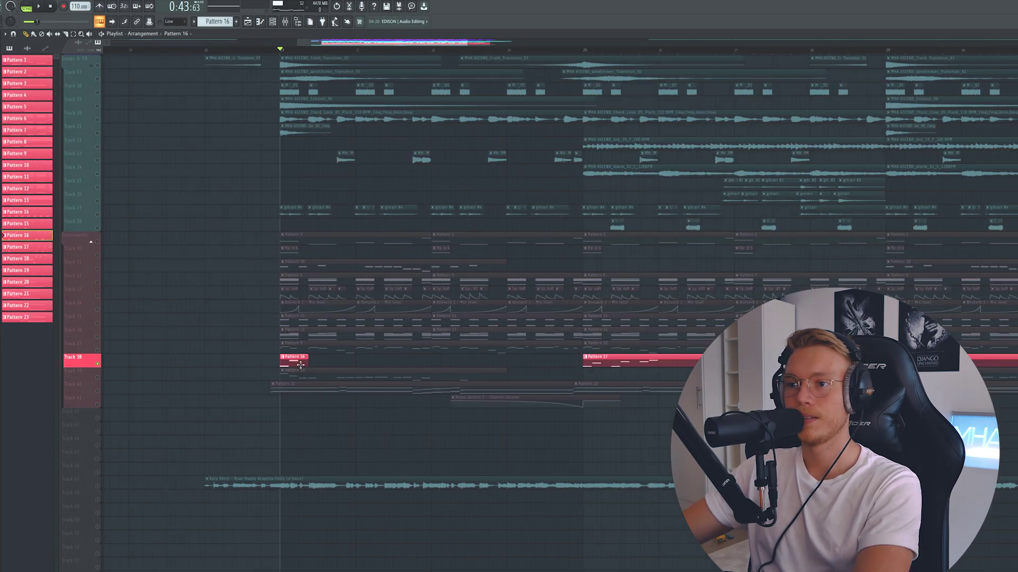
{"action": "scroll", "coordinate": [502, 321], "scroll_direction": "down", "scroll_amount": 3}
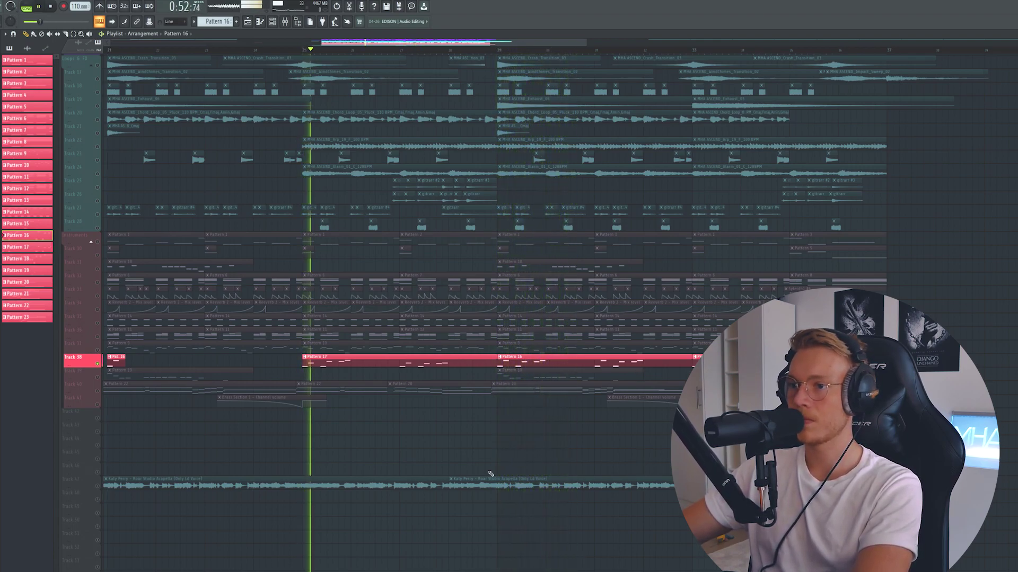
{"action": "key", "text": "space"}
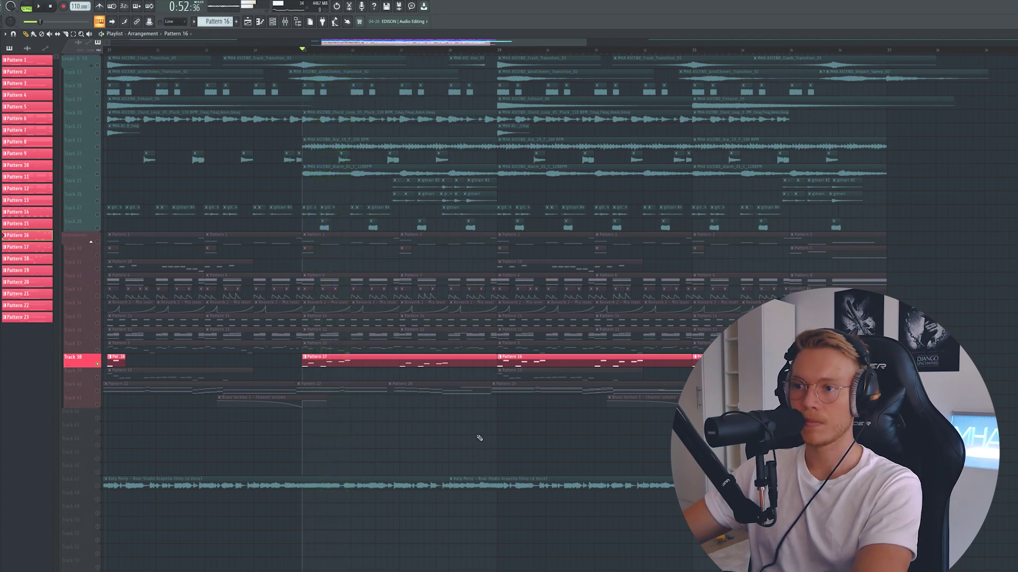
{"action": "scroll", "coordinate": [102, 364], "scroll_direction": "up", "scroll_amount": 1}
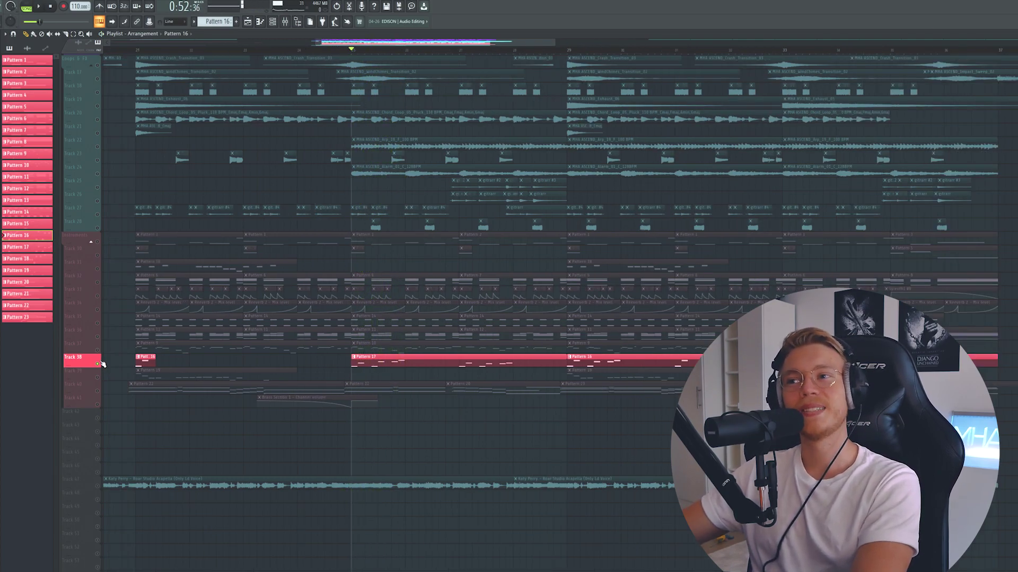
Unsolo Track 38 and play the second half of the drop with all active tracks
{"action": "left_click", "coordinate": [98, 364], "text": "ctrl"}
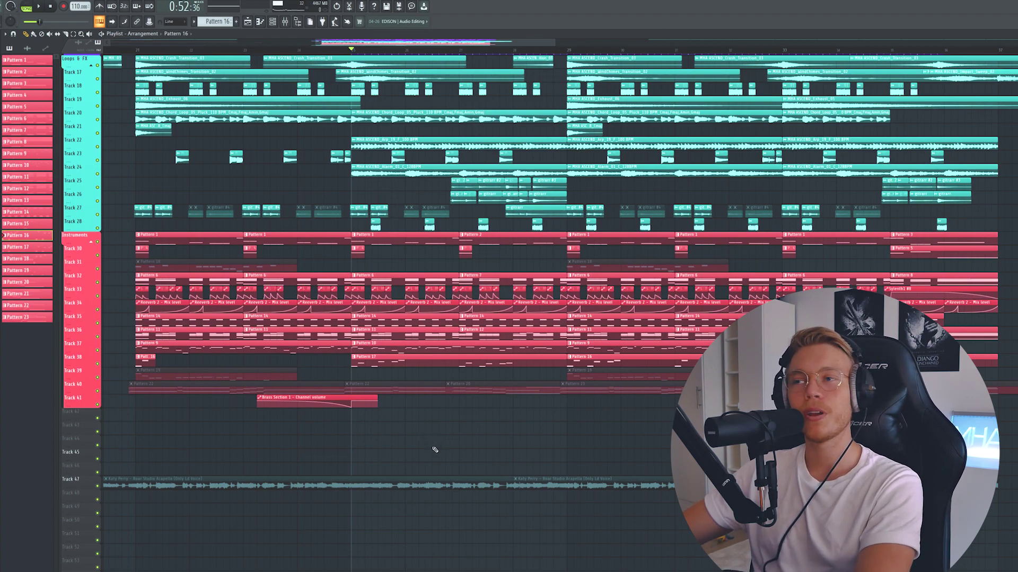
{"action": "key", "text": "space"}
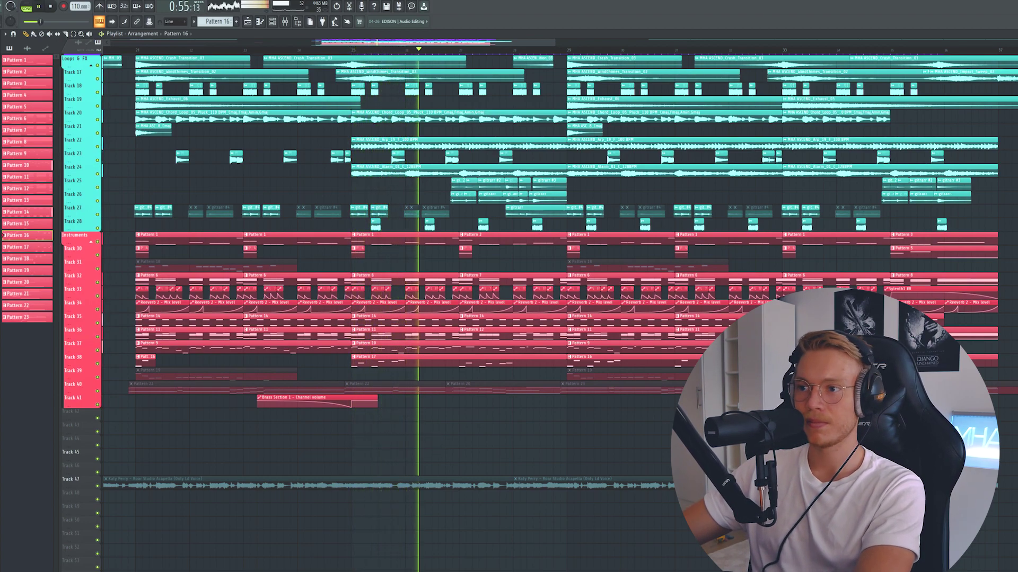
{"action": "key", "text": "space"}
Look over the drum, loop and instrument groups in the playlist and play the full arrangement
{"action": "scroll", "coordinate": [461, 284], "scroll_direction": "up", "scroll_amount": 5}
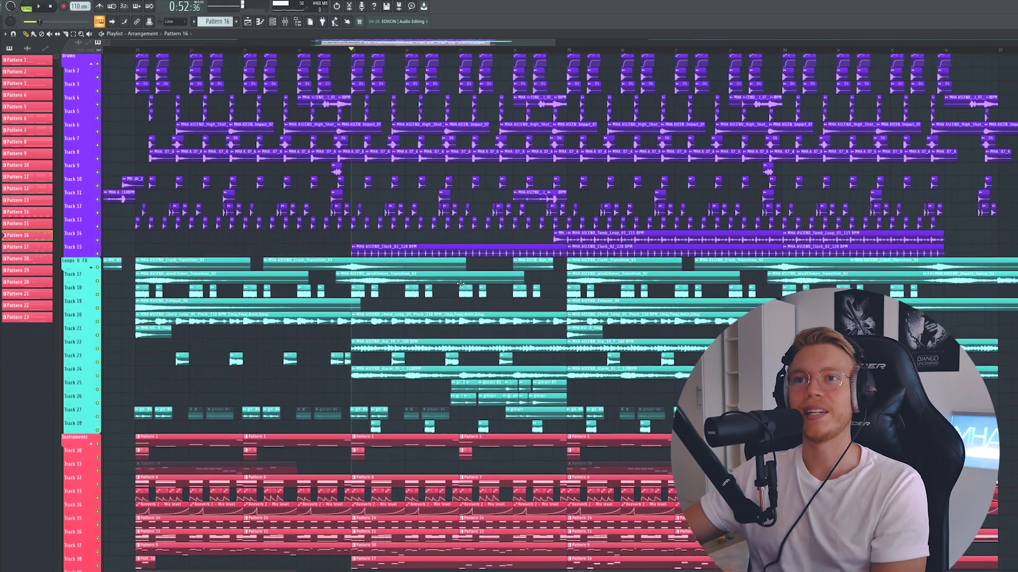
{"action": "scroll", "coordinate": [460, 283], "scroll_direction": "down", "scroll_amount": 5}
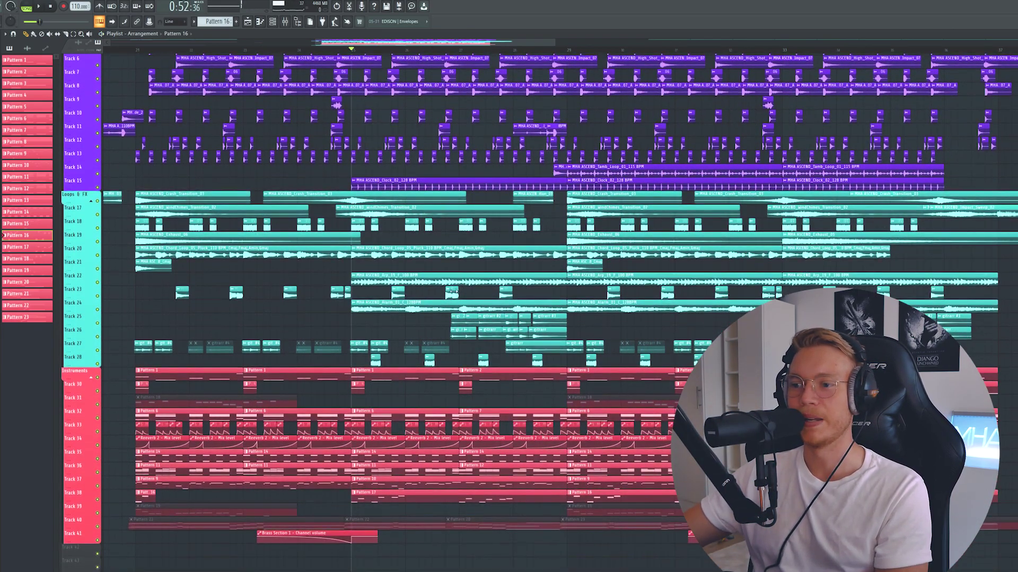
{"action": "scroll", "coordinate": [458, 290], "scroll_direction": "down", "scroll_amount": 5}
{"action": "scroll", "coordinate": [409, 297], "scroll_direction": "down", "scroll_amount": 6}
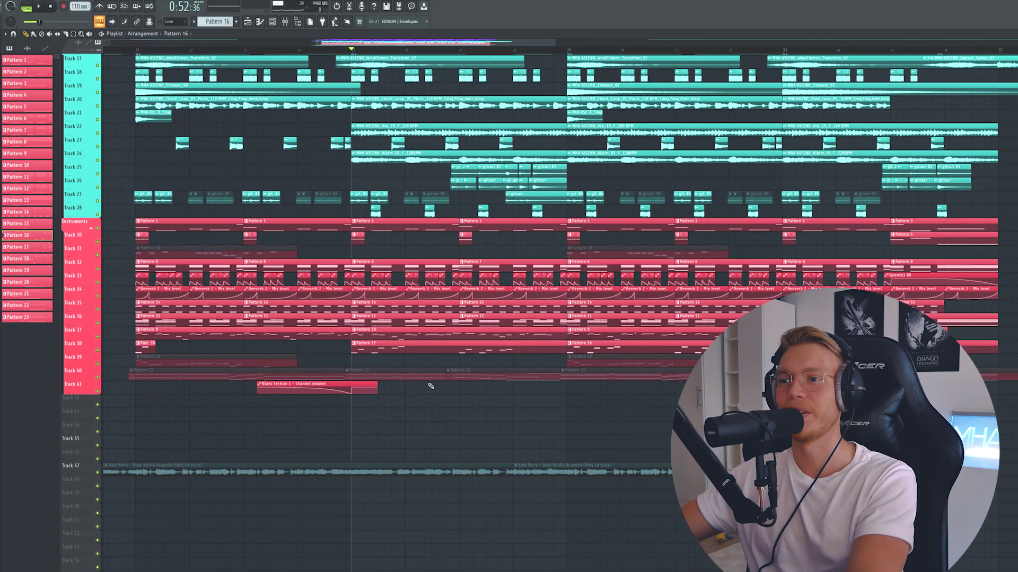
{"action": "scroll", "coordinate": [431, 386], "scroll_direction": "up", "scroll_amount": 12}
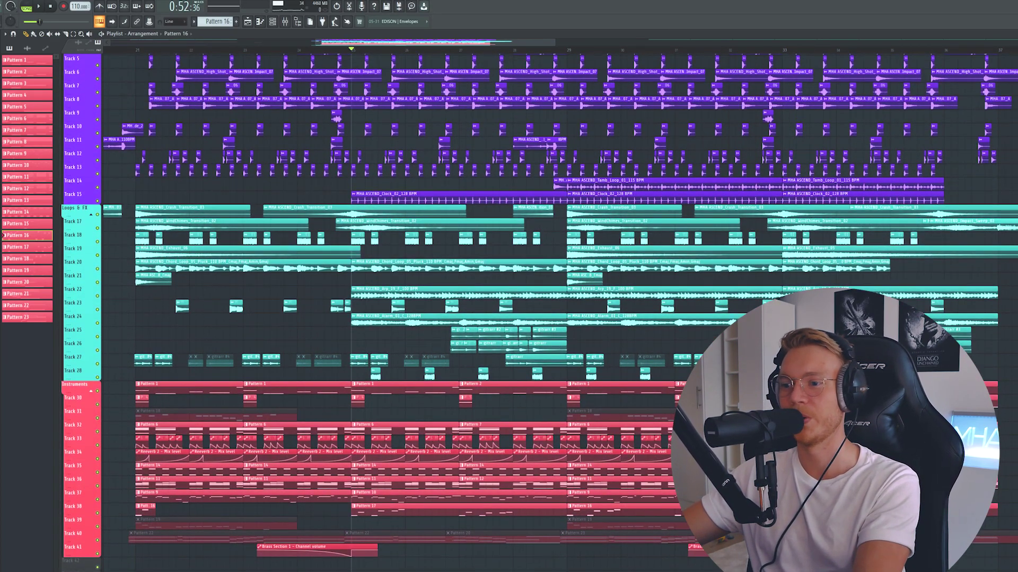
{"action": "key", "text": "space"}
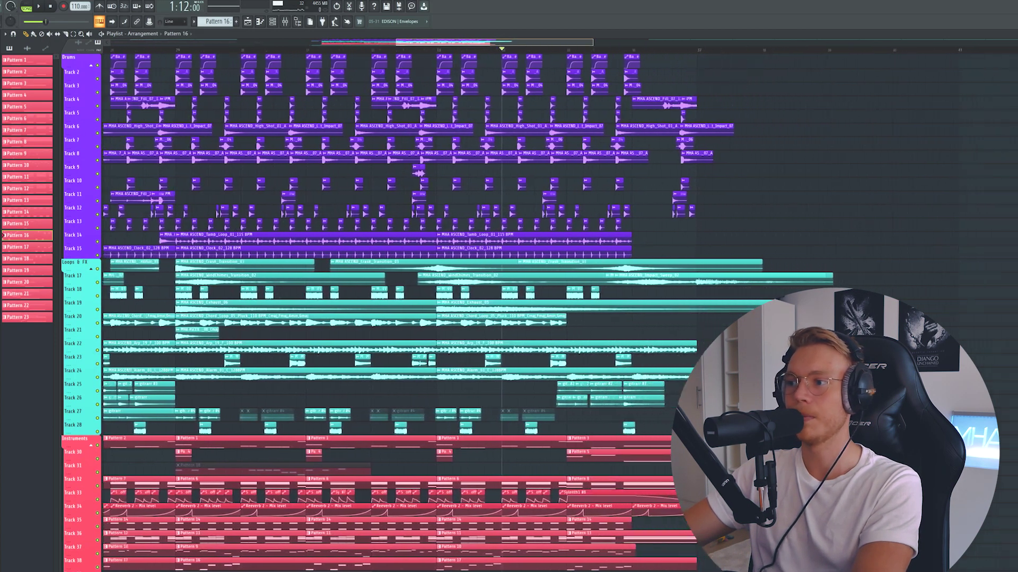
{"action": "key", "text": "space"}
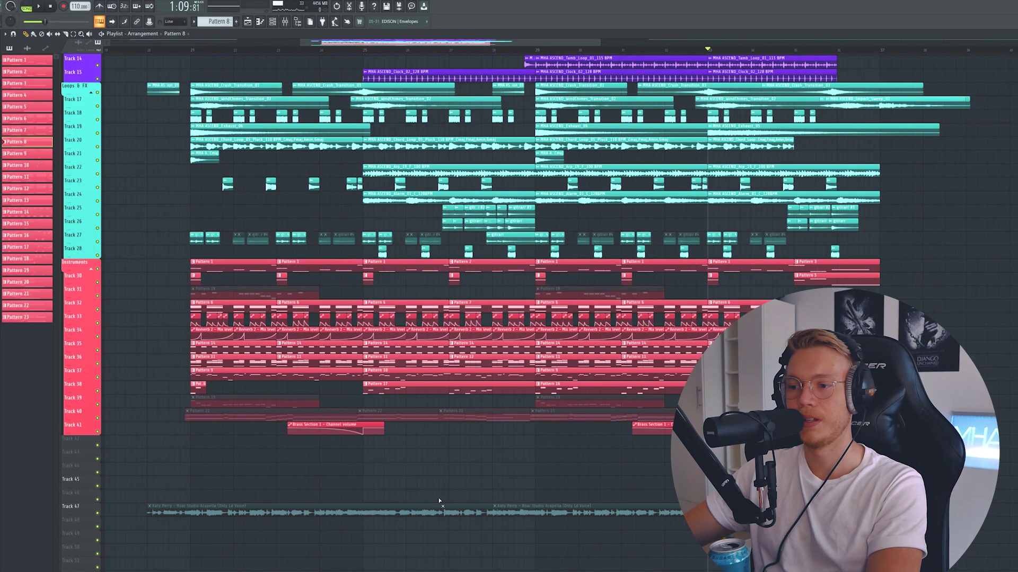
Briefly unmute the first acapella clip on Track 47, and play the drop with the first three Track 40 clips active
{"action": "left_click", "coordinate": [440, 503]}
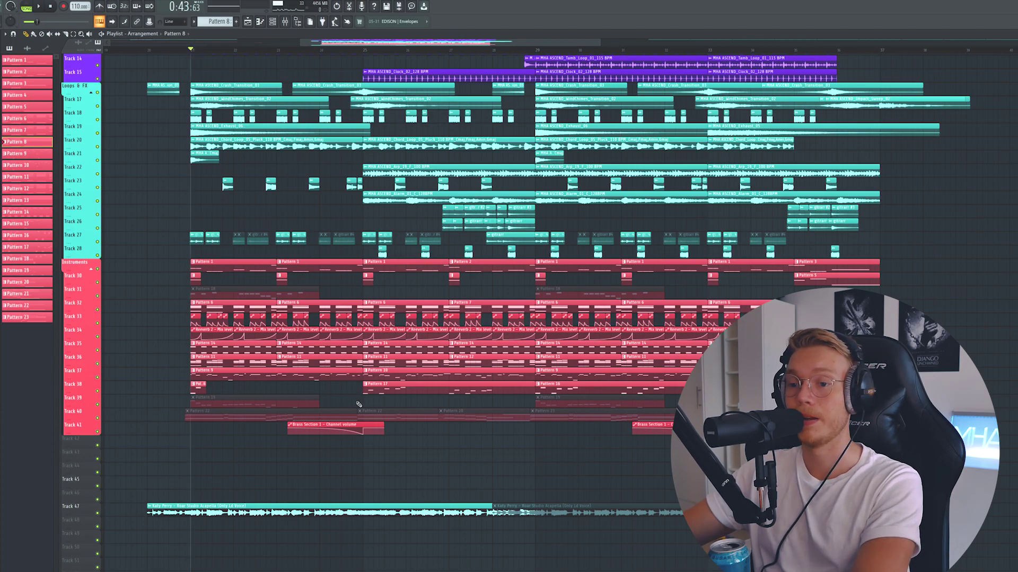
{"action": "scroll", "coordinate": [207, 455], "scroll_direction": "up", "scroll_amount": 2}
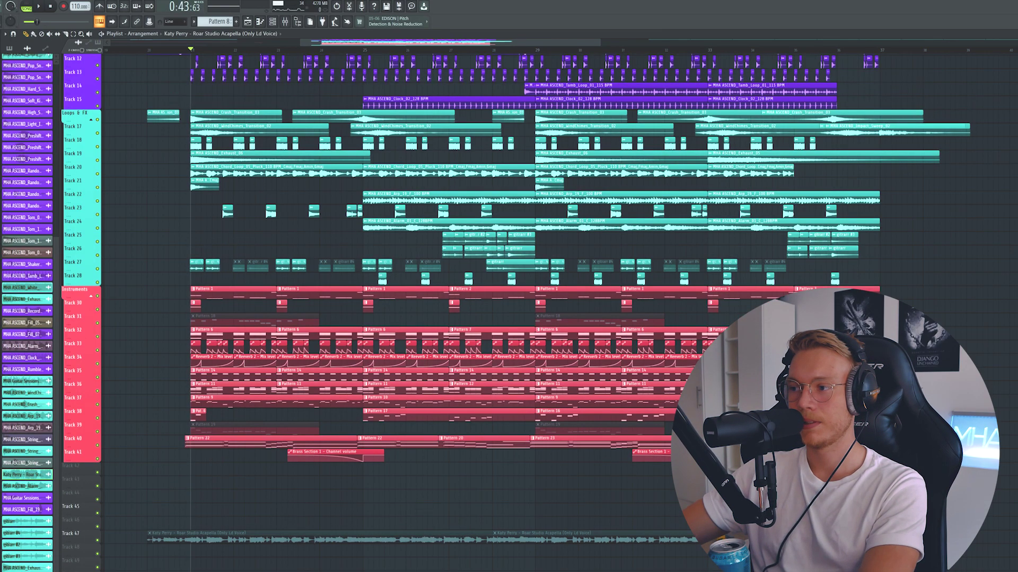
{"action": "scroll", "coordinate": [172, 62], "scroll_direction": "up", "scroll_amount": 3}
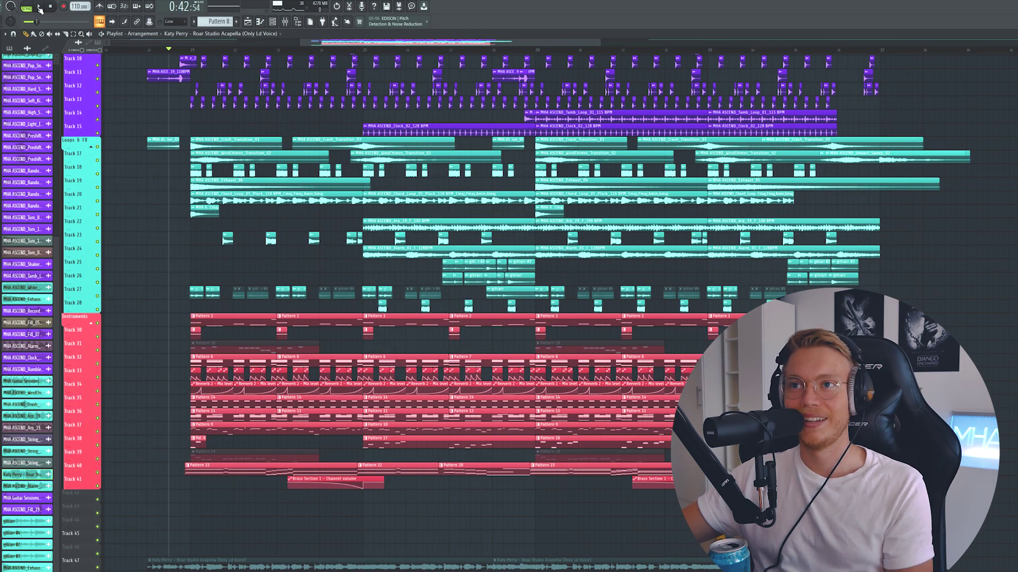
{"action": "left_click", "coordinate": [39, 7]}
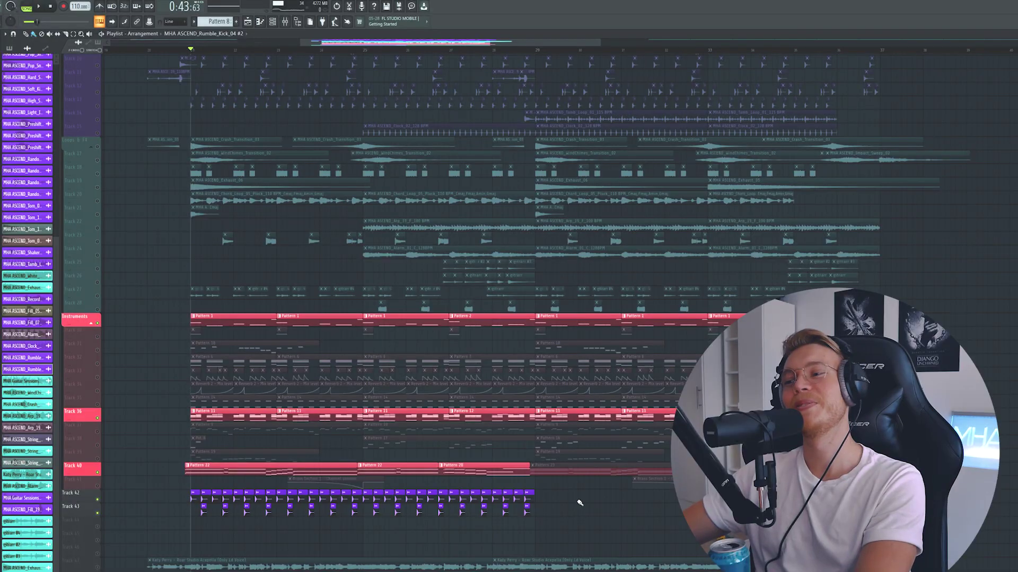
Delete the kick clips on Tracks 42 and 43 and unsolo the remaining tracks to reactivate the whole arrangement
{"action": "left_click_drag", "start_coordinate": [580, 525], "coordinate": [194, 485]}
{"action": "key", "text": "Delete"}
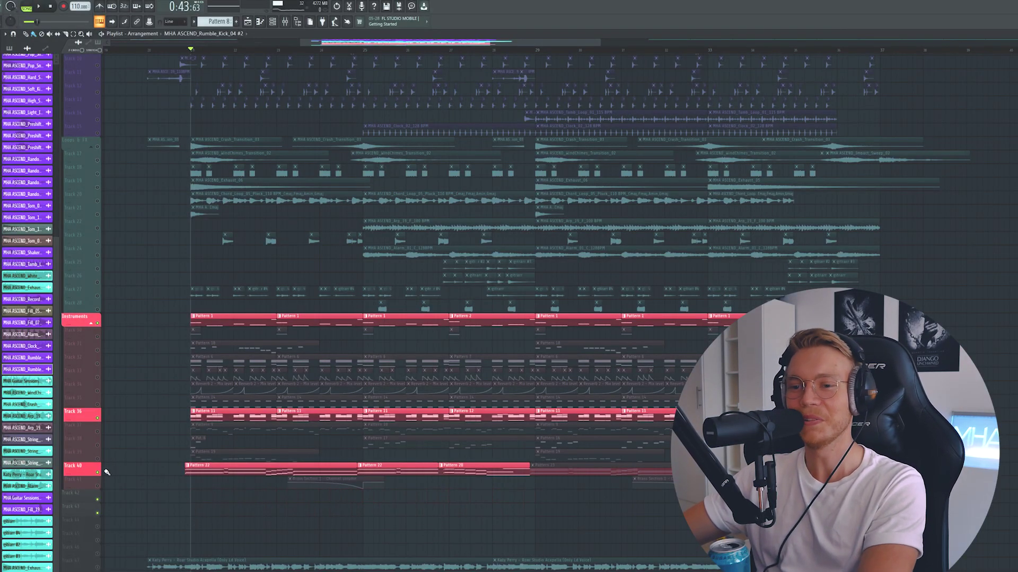
{"action": "left_click", "coordinate": [164, 136]}
{"action": "scroll", "coordinate": [159, 136], "scroll_direction": "up", "scroll_amount": 5}
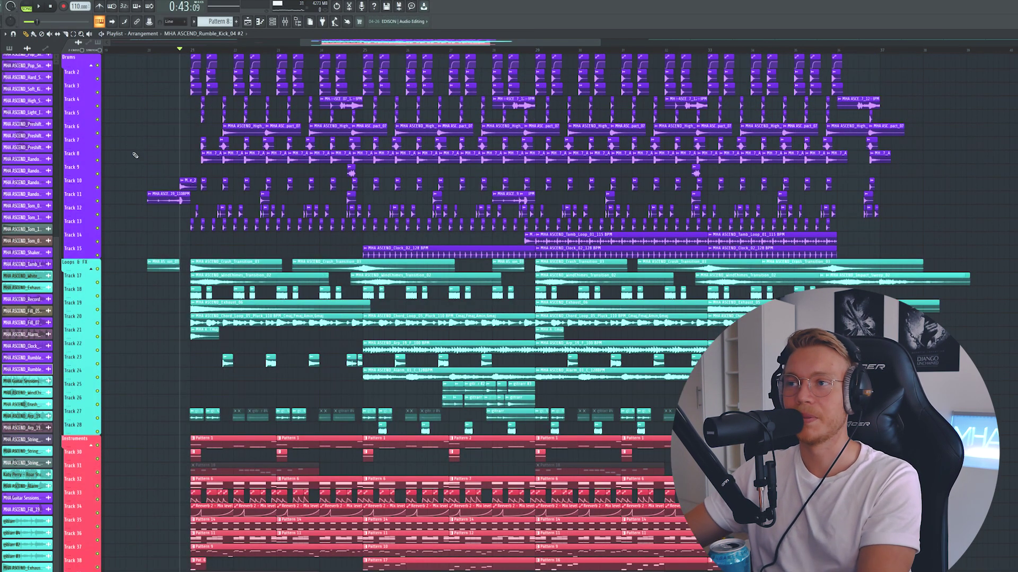
Review the whole arrangement from the drum tracks through the loops and FX down to the instrument tracks
{"action": "scroll", "coordinate": [408, 167], "scroll_direction": "down", "scroll_amount": 3}
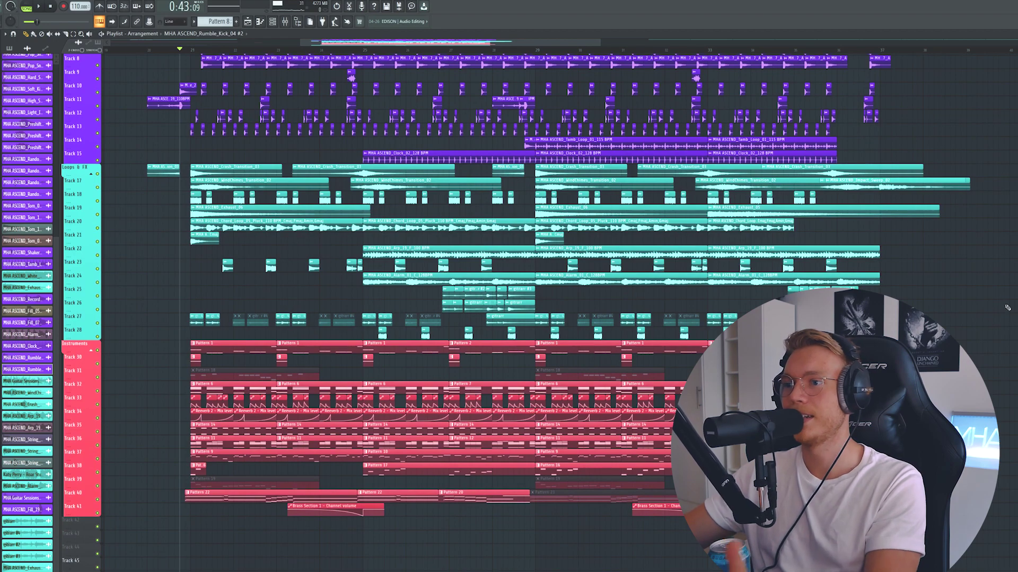
{"action": "scroll", "coordinate": [688, 222], "scroll_direction": "up", "scroll_amount": 3}
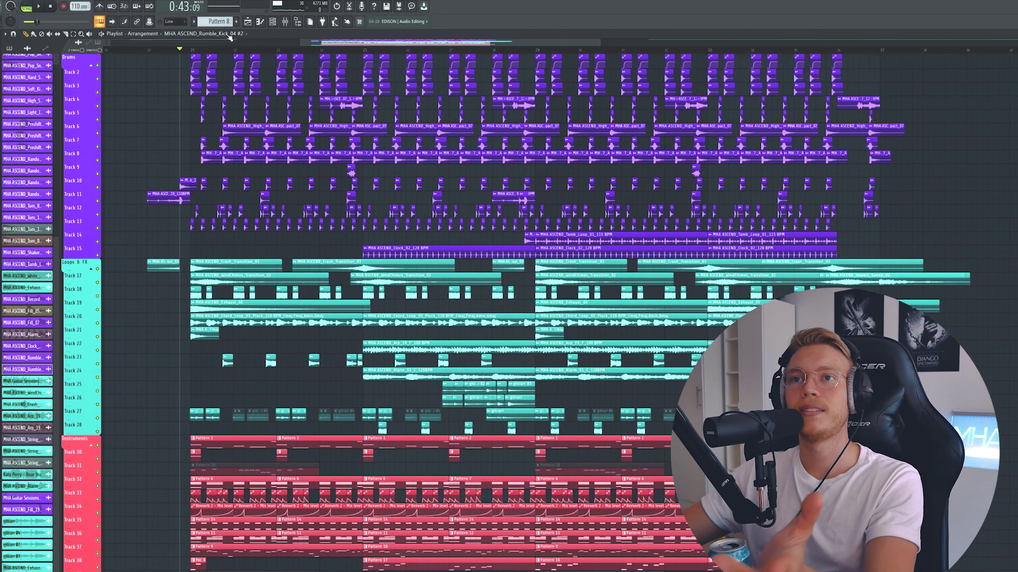
{"action": "scroll", "coordinate": [170, 48], "scroll_direction": "up", "scroll_amount": 2}
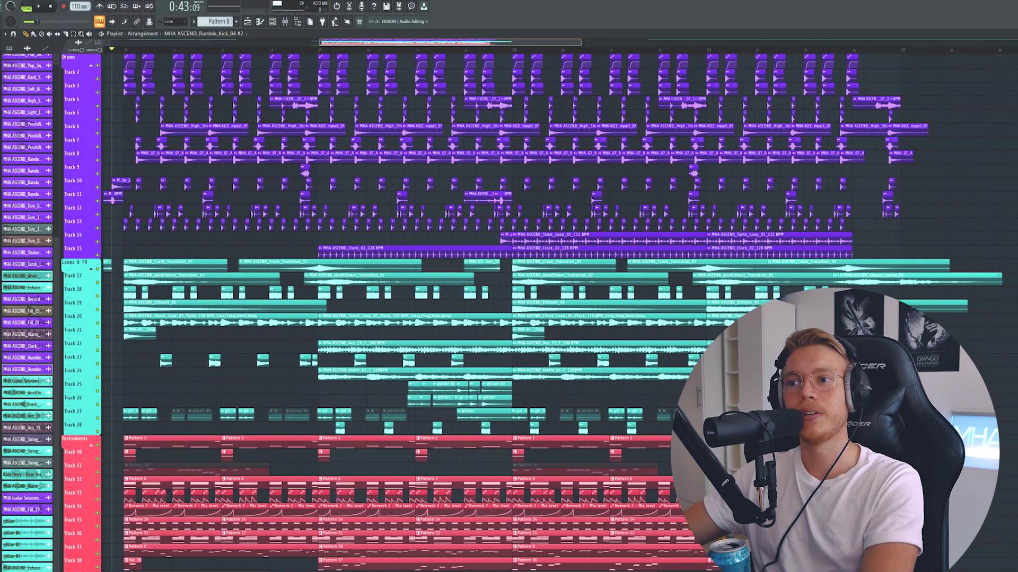
{"action": "scroll", "coordinate": [186, 104], "scroll_direction": "down", "scroll_amount": 6}
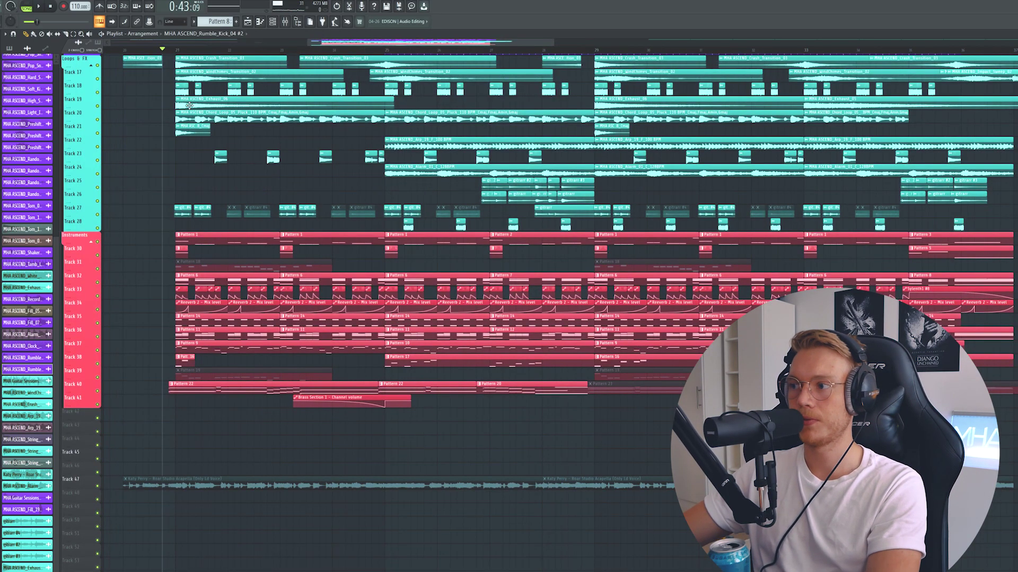
{"action": "scroll", "coordinate": [189, 106], "scroll_direction": "up", "scroll_amount": 6}
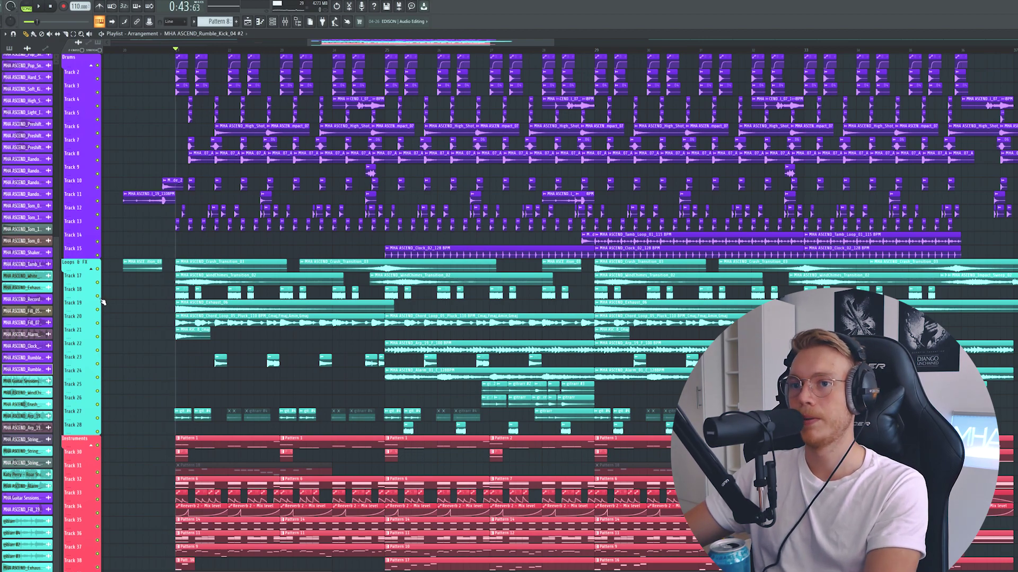
{"action": "left_click", "coordinate": [99, 261]}
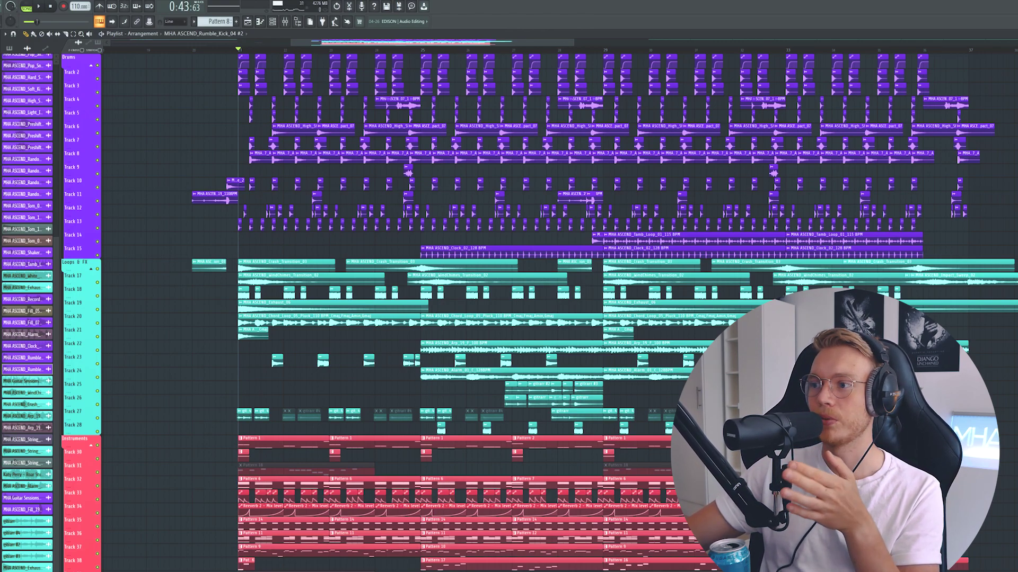
{"action": "scroll", "coordinate": [539, 312], "scroll_direction": "down", "scroll_amount": 5}
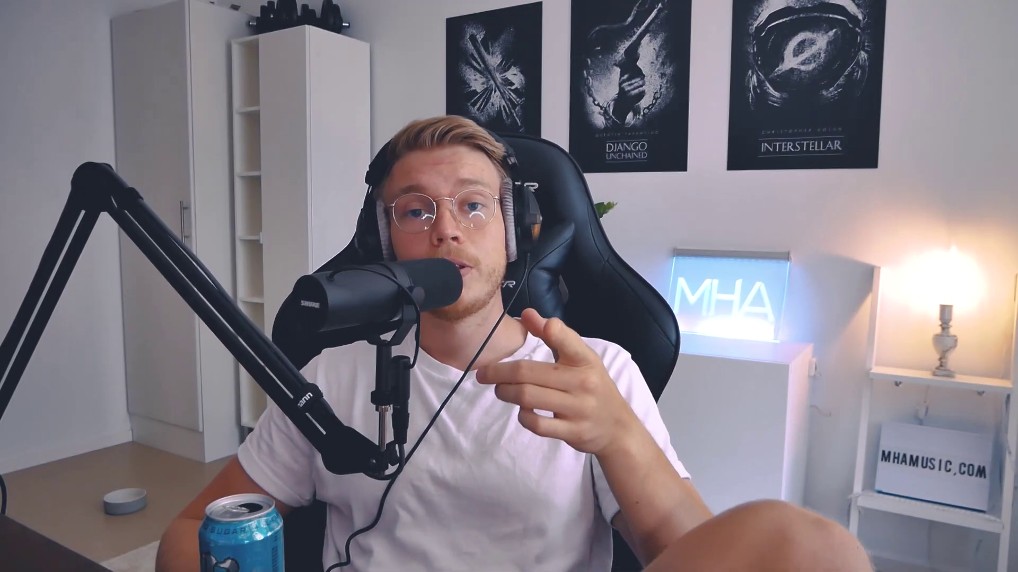